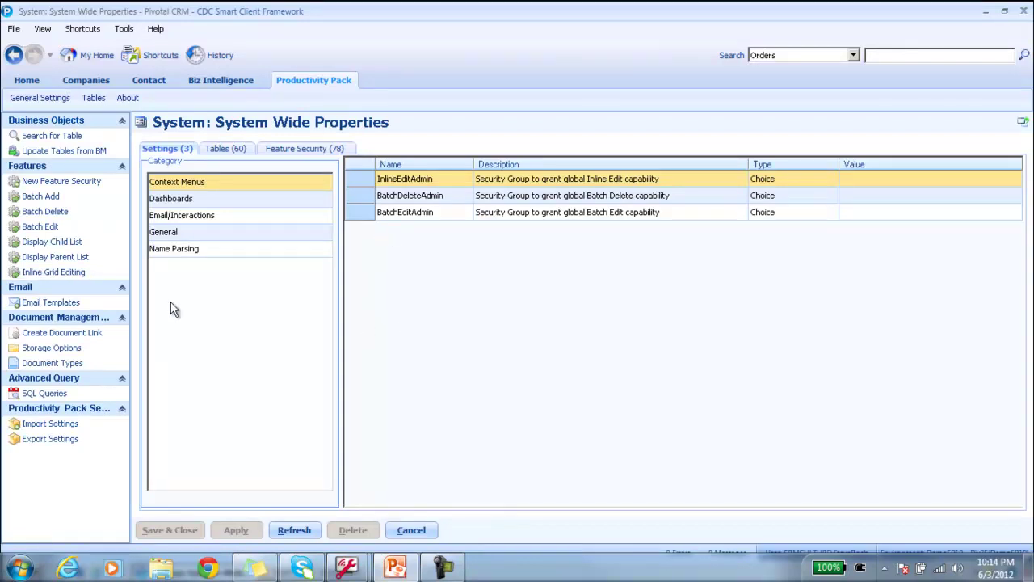
Step: Open the 'Order - with Secondary' template from the Email Templates list for editing
click(61, 304)
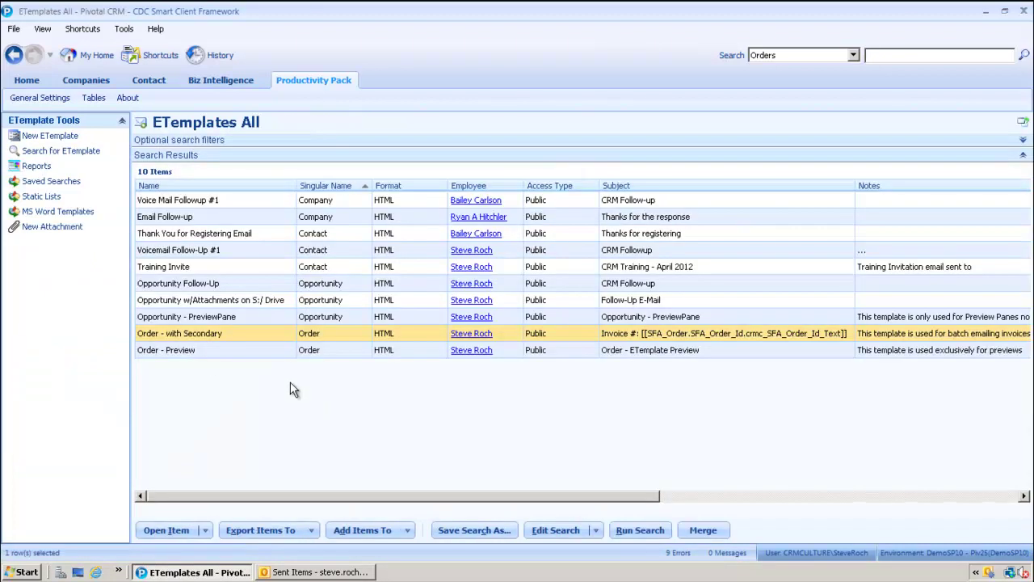
double_click(245, 336)
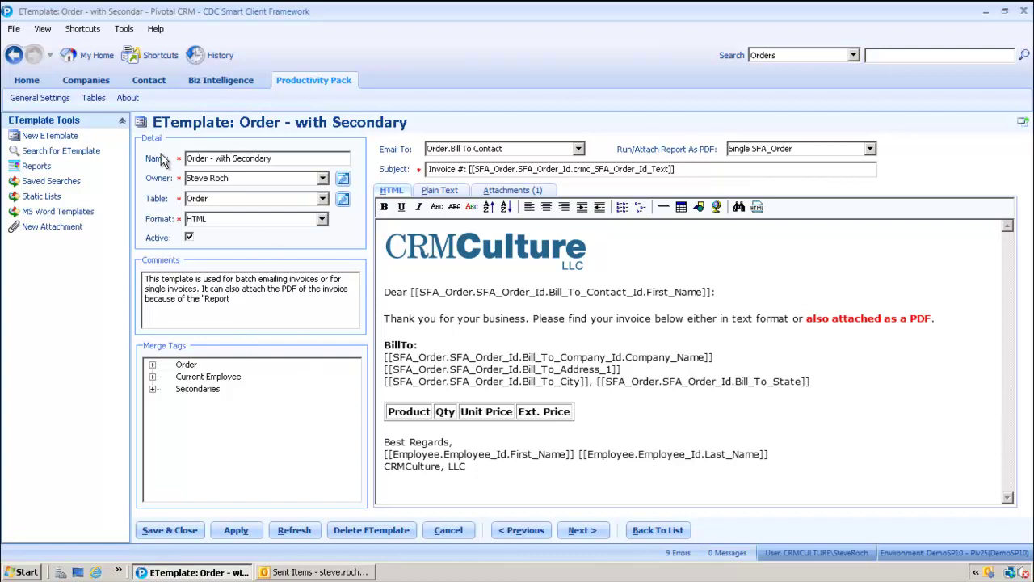
click(323, 199)
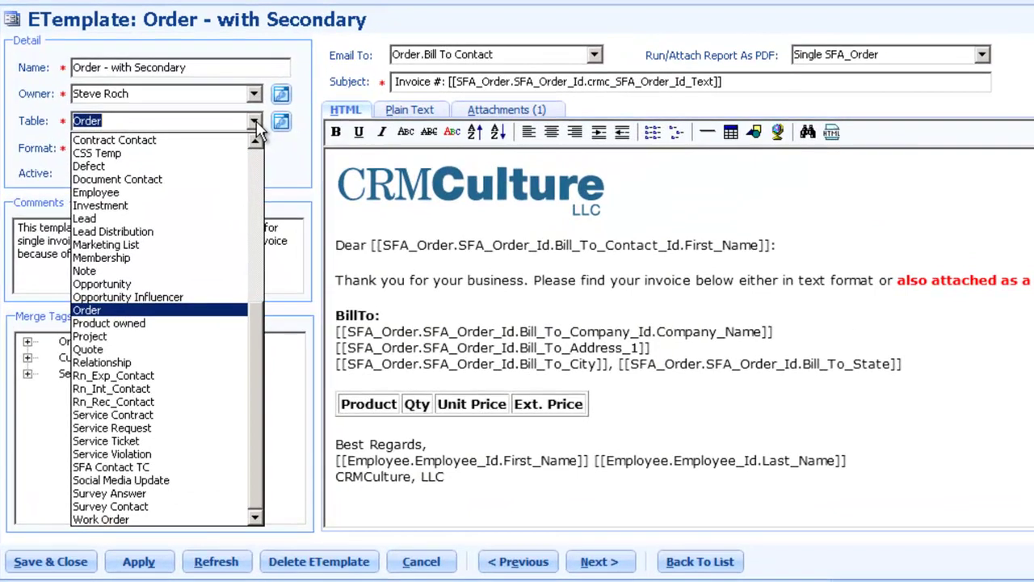
click(256, 125)
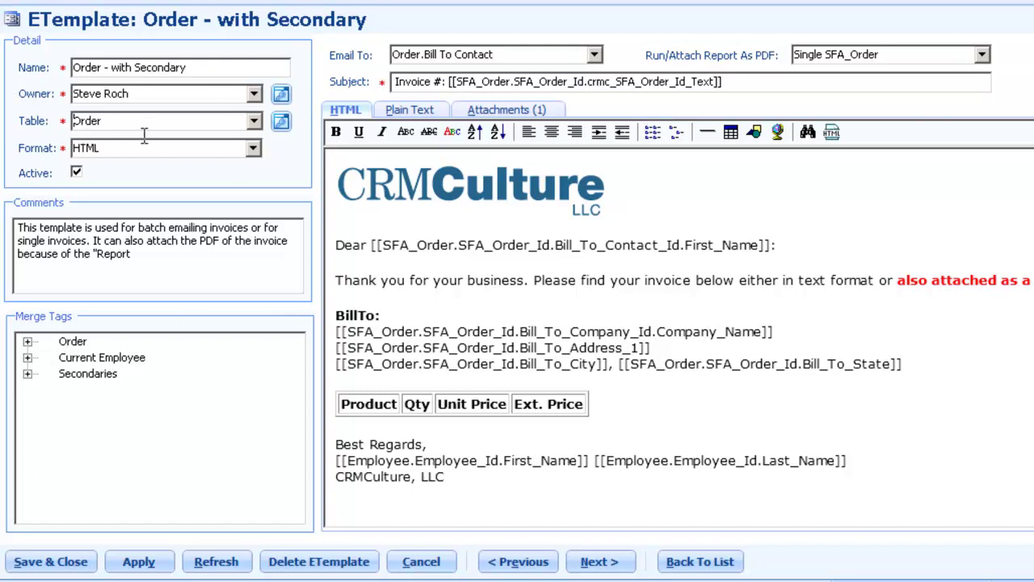
click(595, 54)
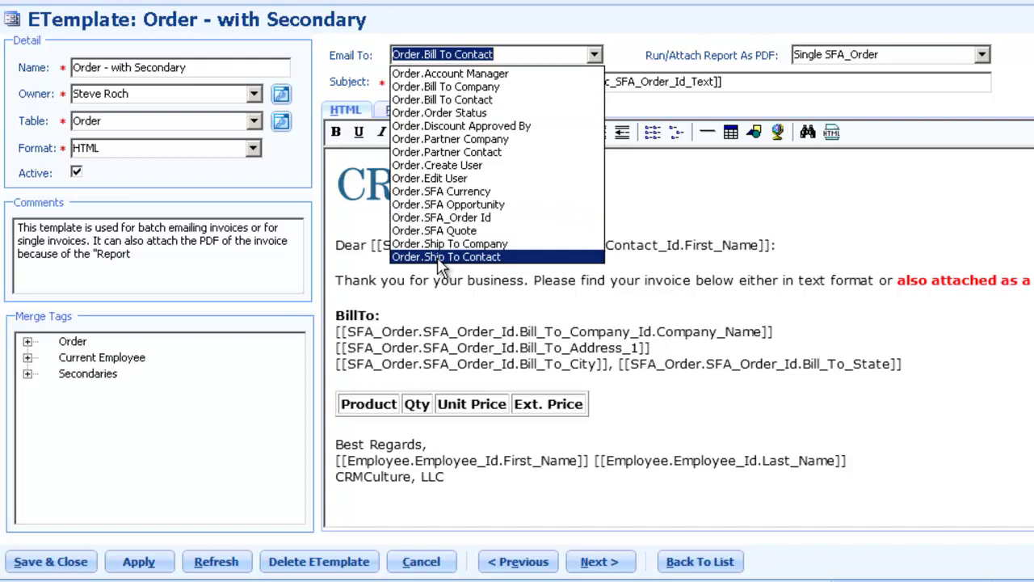
click(468, 103)
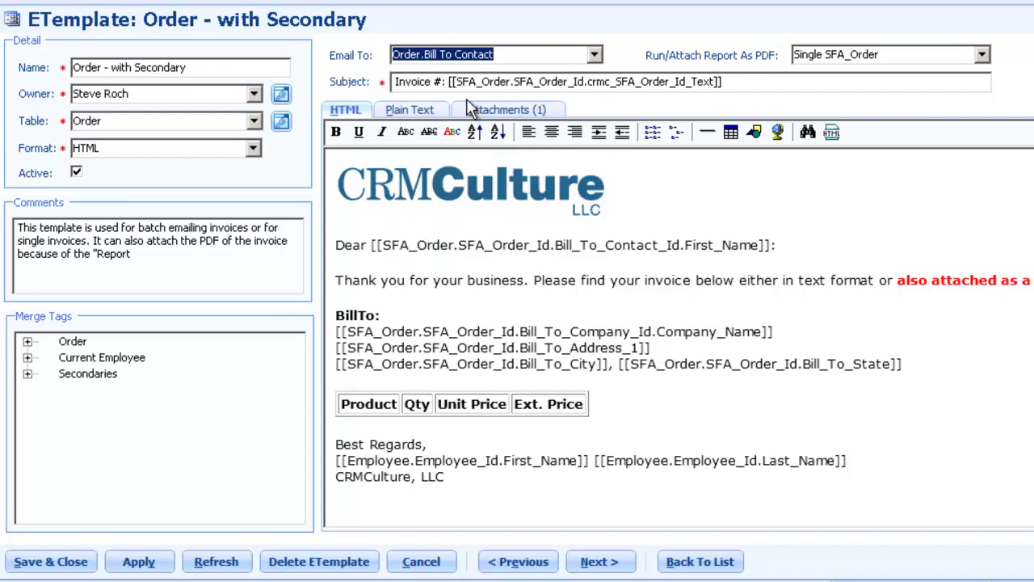
click(933, 50)
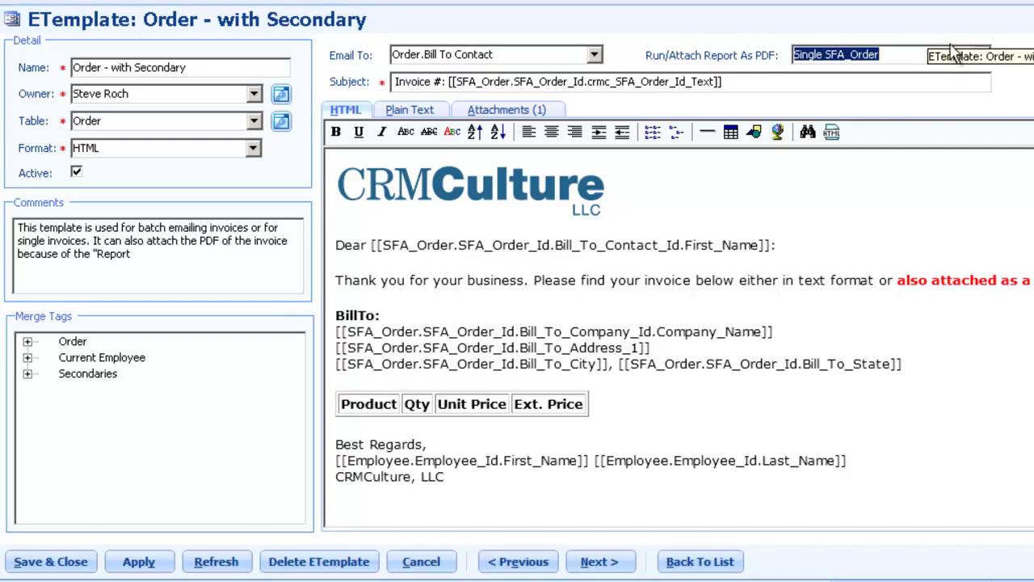
click(981, 55)
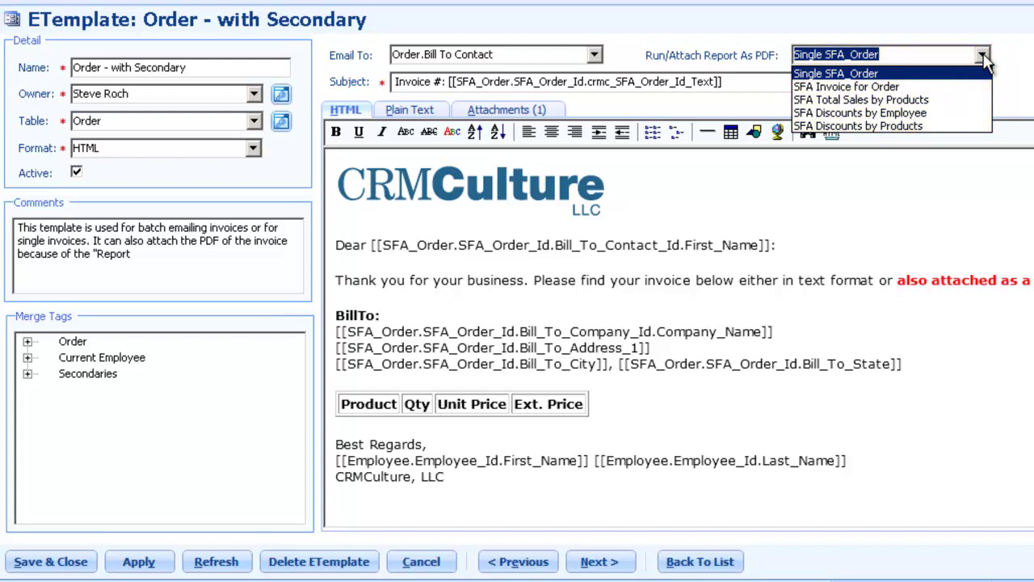
click(1024, 54)
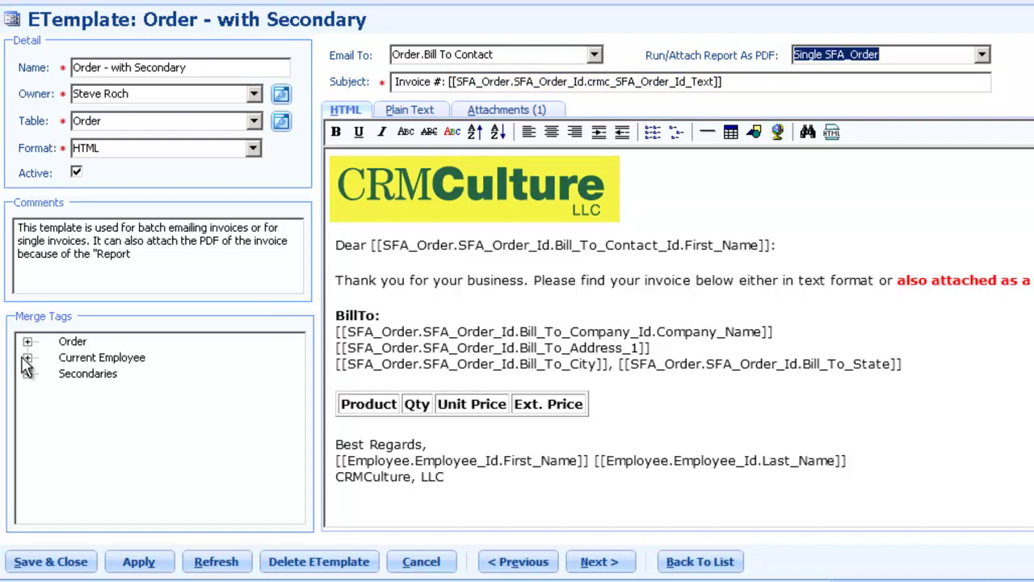
Step: Drag the Order > Bill To Company Zip merge field onto a new line under the BillTo city/state
click(933, 358)
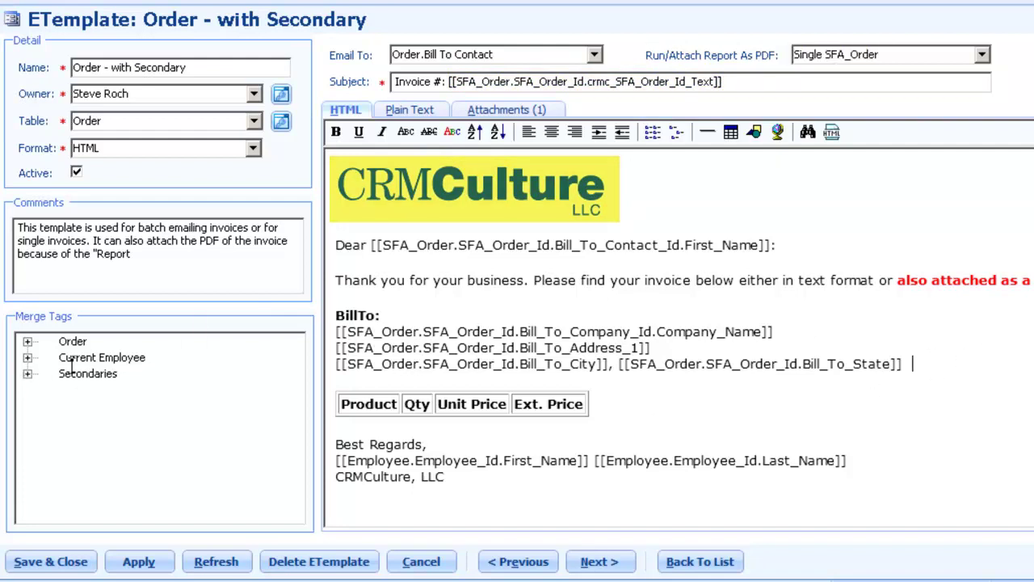
click(27, 342)
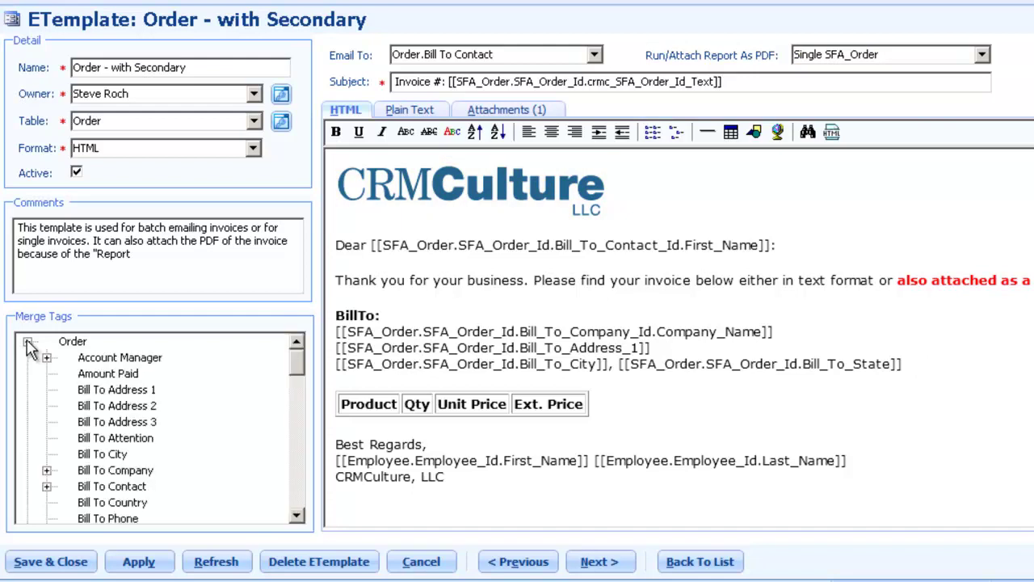
click(296, 509)
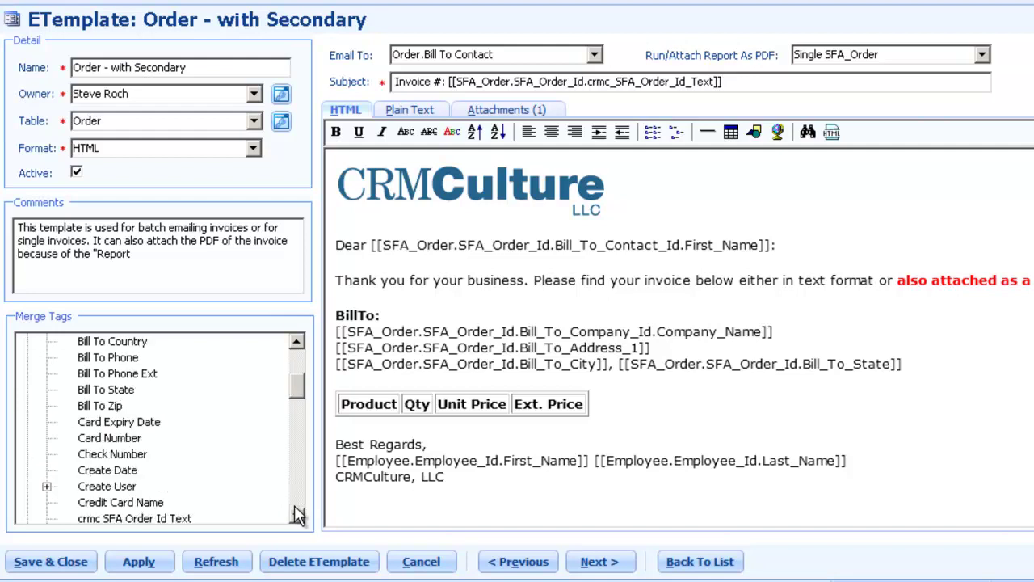
click(296, 370)
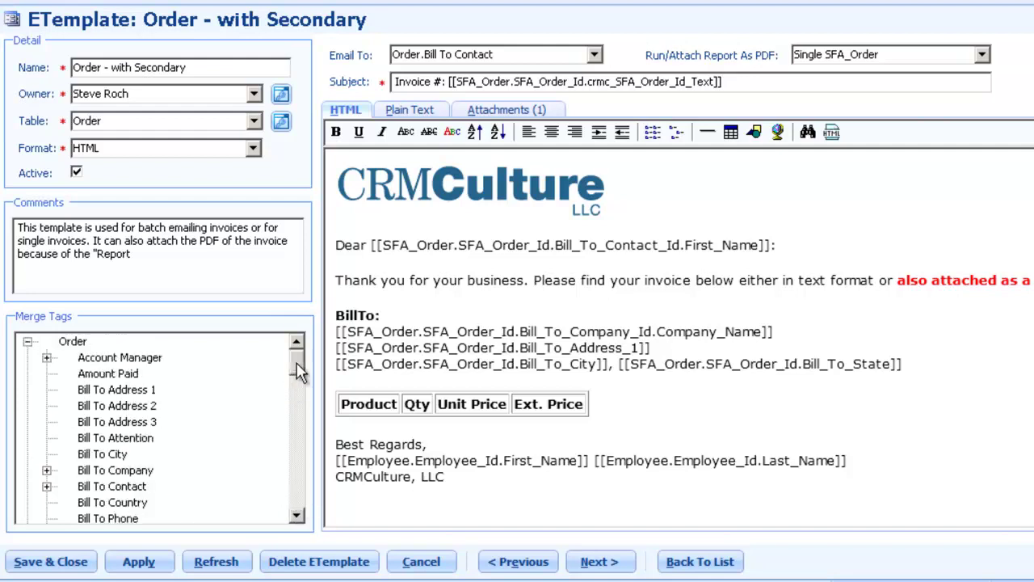
click(46, 471)
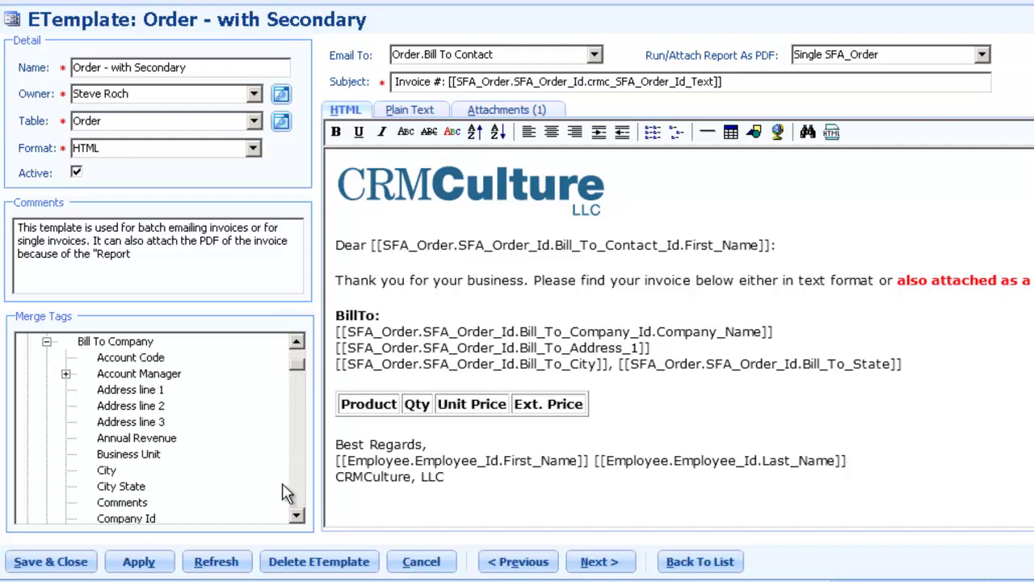
click(299, 502)
mouse_move(305, 385)
mouse_down()
mouse_move(301, 478)
mouse_move(302, 467)
mouse_move(315, 481)
mouse_move(299, 381)
mouse_up()
click(105, 406)
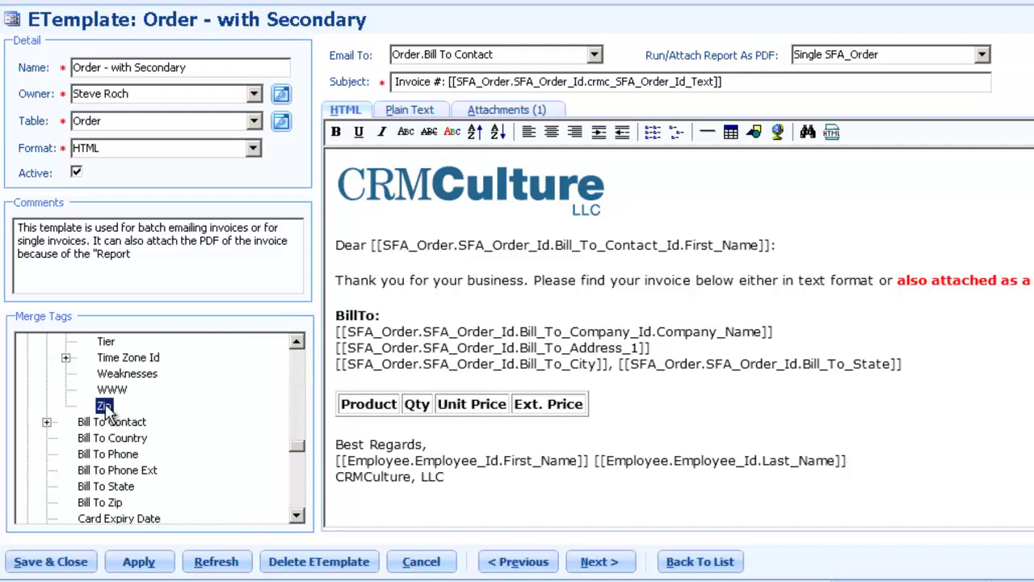
drag(105, 405, 521, 379)
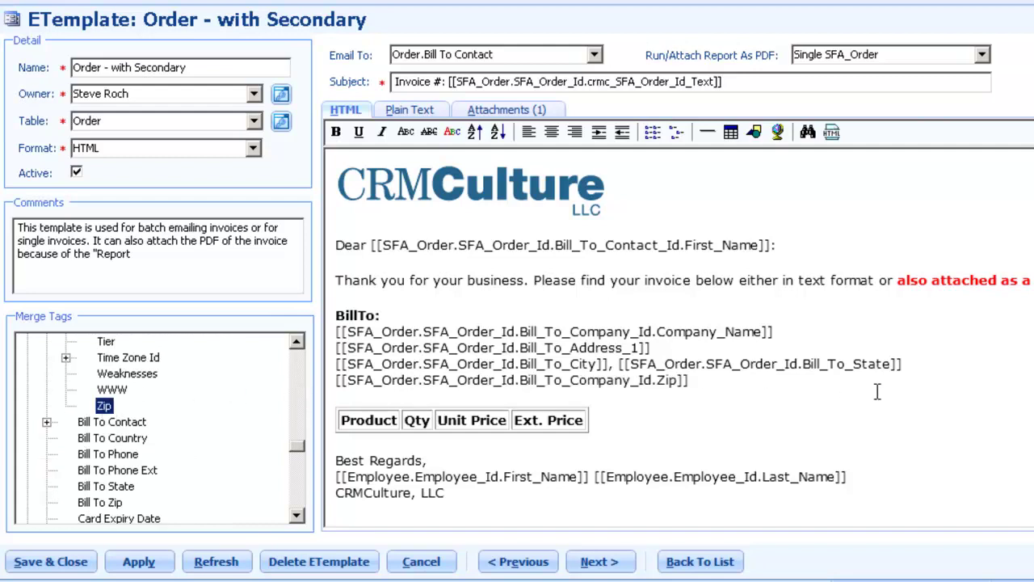
drag(686, 380, 335, 381)
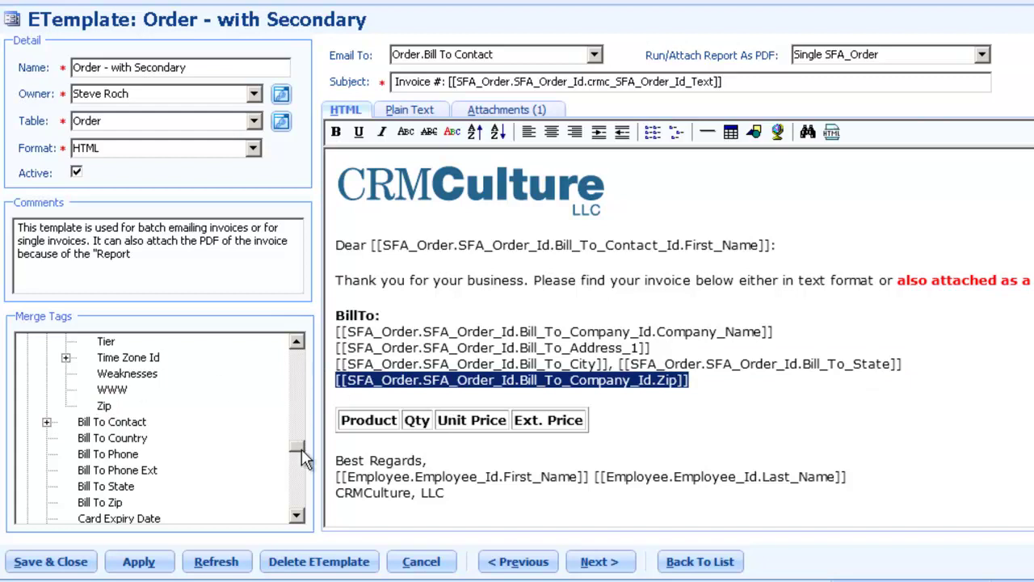
click(298, 342)
scroll(297, 343, up, 10)
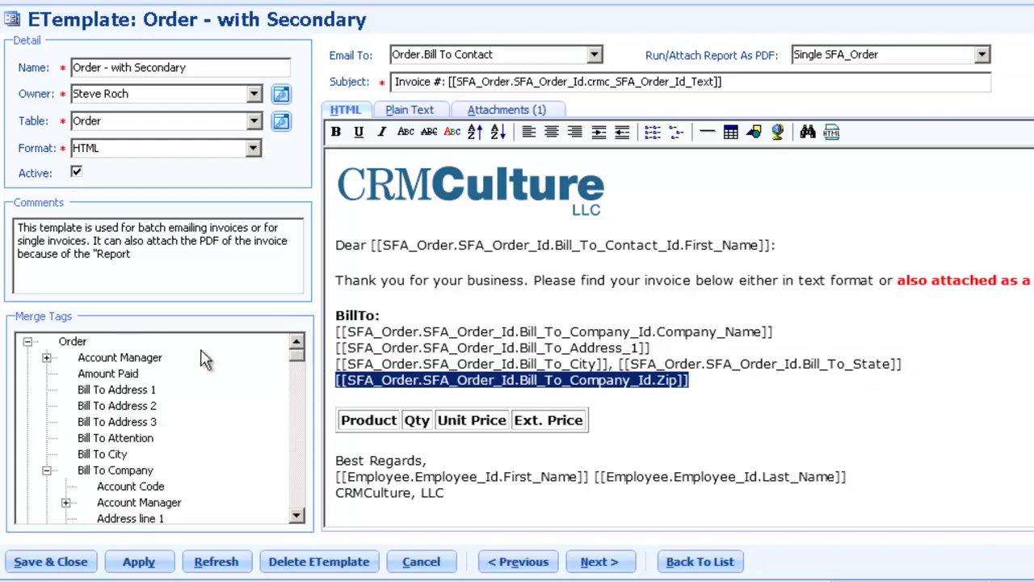
Step: Start a new line after the signature's employee name, keeping one blank line above CRMCulture, LLC
click(27, 343)
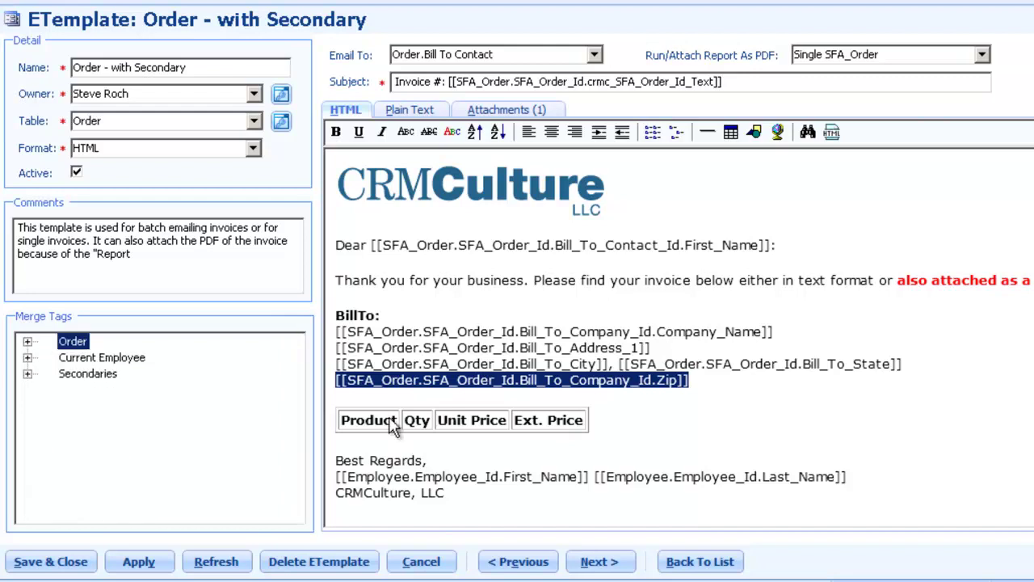
click(448, 491)
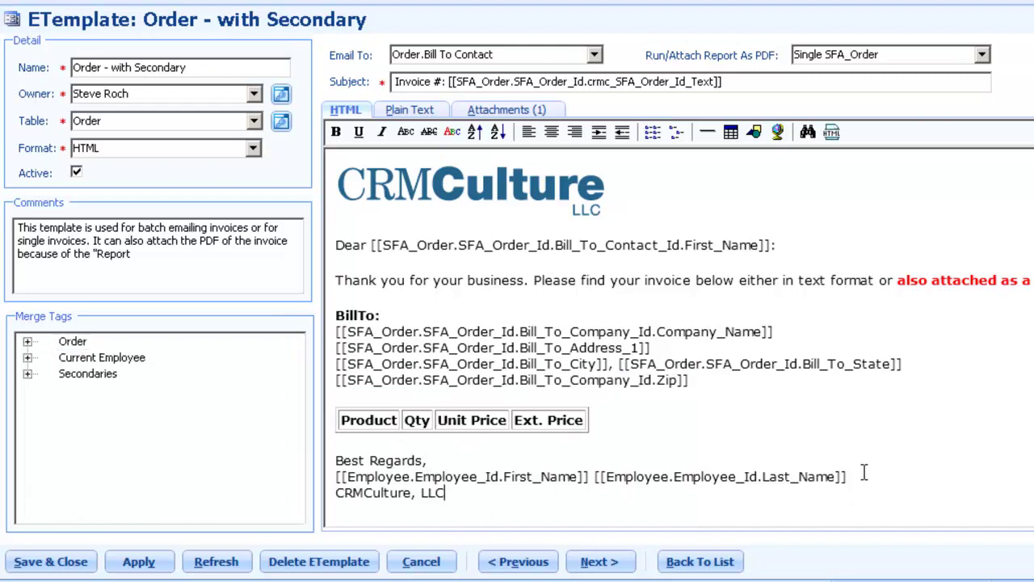
drag(865, 473, 310, 476)
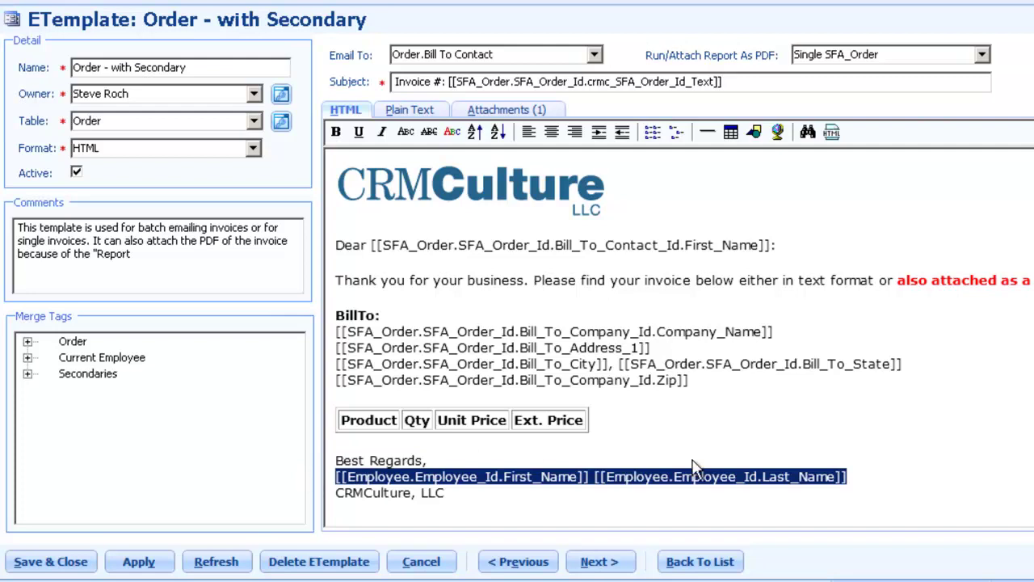
click(866, 476)
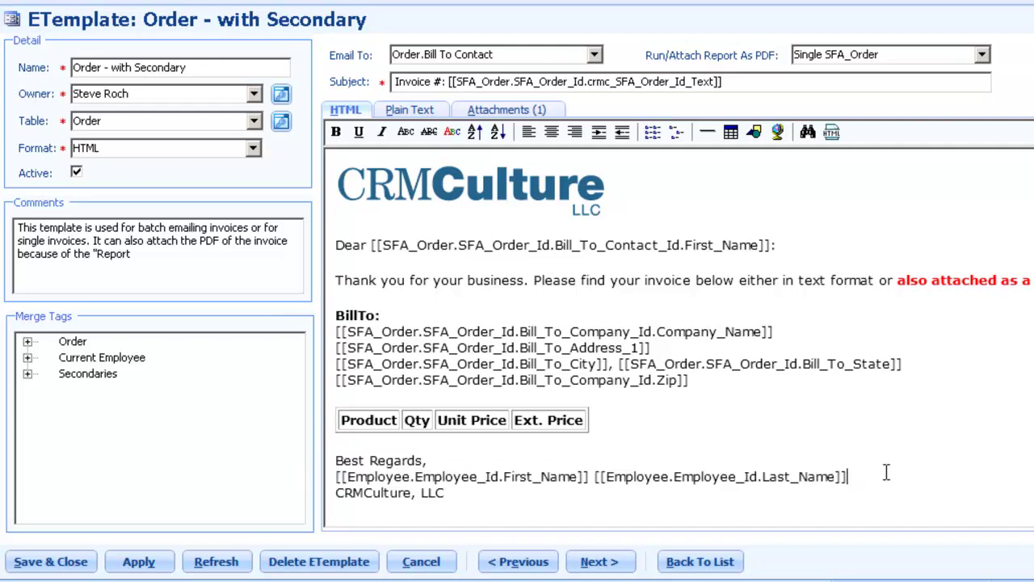
key(Return)
key(BackSpace)
key(BackSpace)
key(Return)
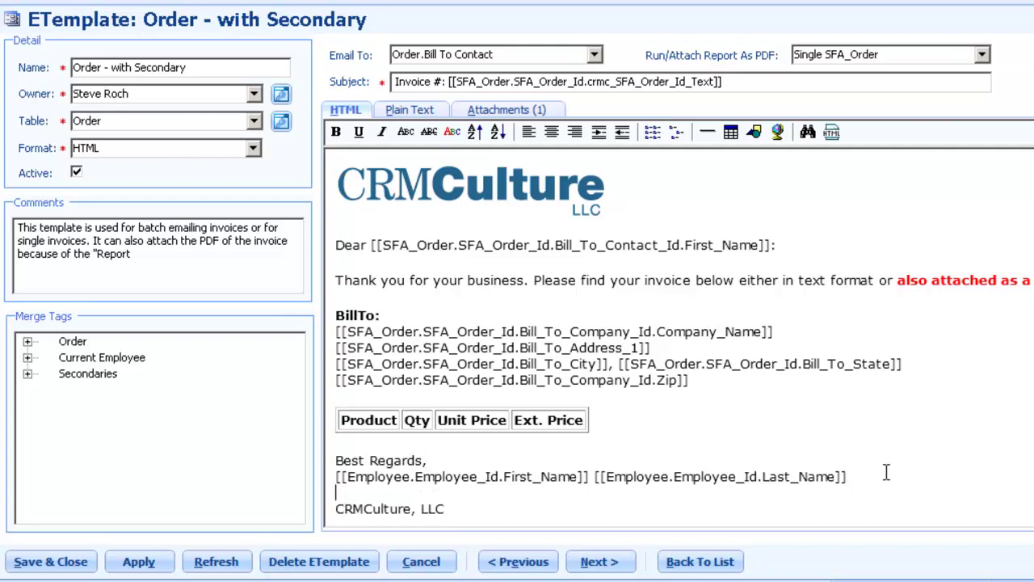
Step: Insert the Current Employee Work Email merge field on that new signature line
click(27, 357)
scroll(297, 367, down, 1)
drag(310, 401, 316, 492)
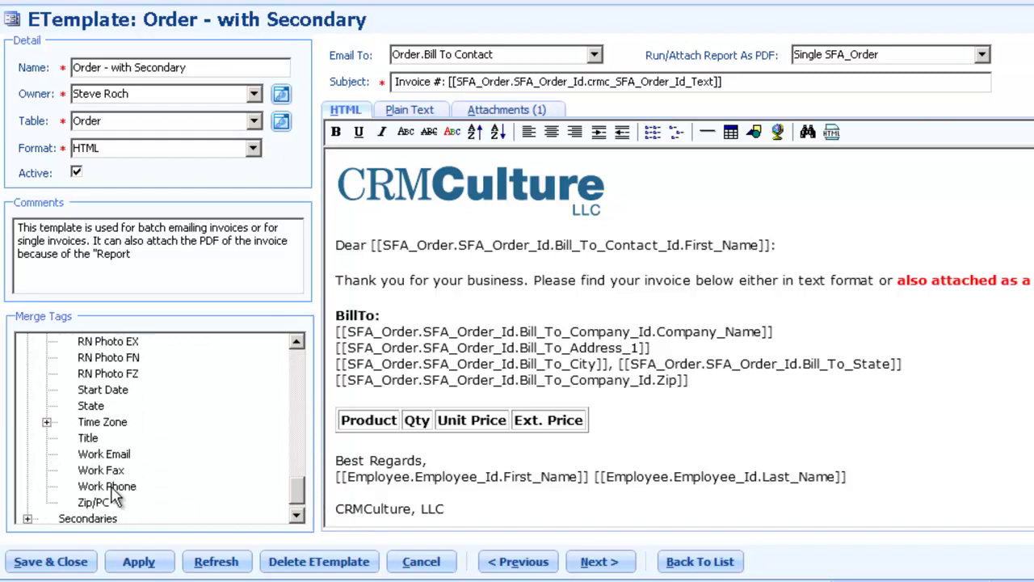
click(114, 456)
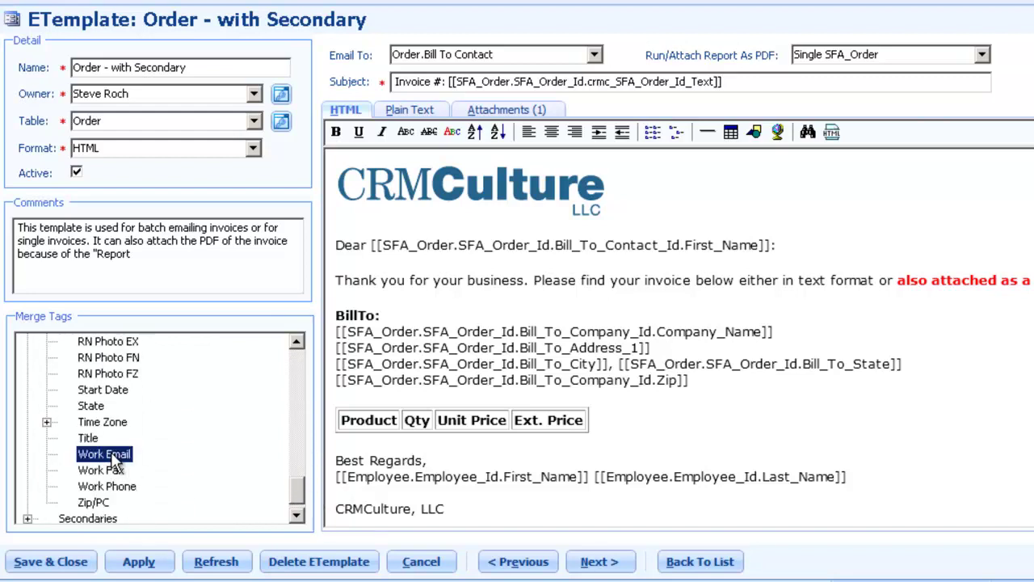
double_click(114, 456)
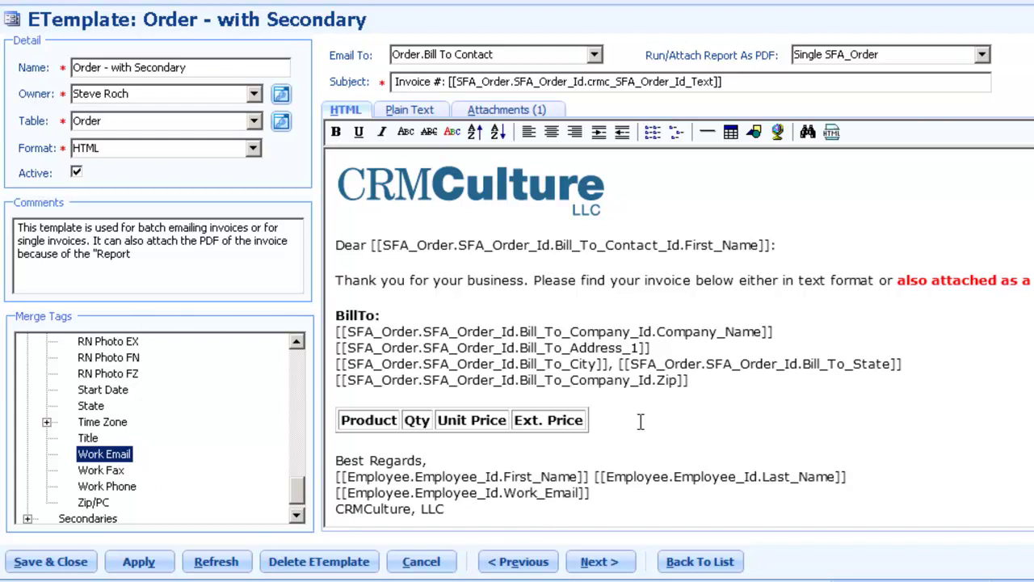
Step: Add blank lines above the Best Regards greeting for the product table
click(339, 444)
click(339, 445)
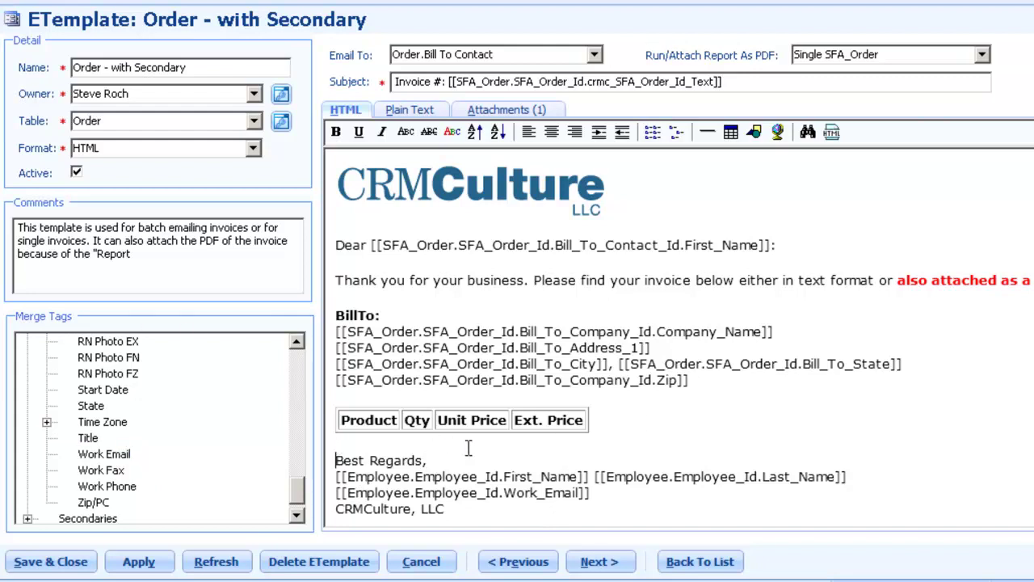
key(Return)
key(Return)
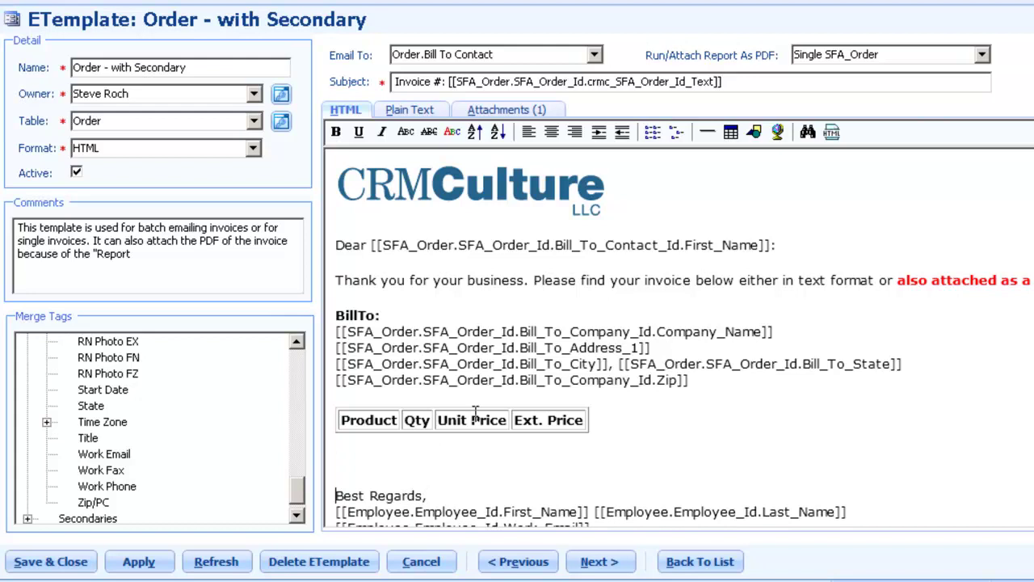
key(Up)
key(Return)
key(Return)
key(Up)
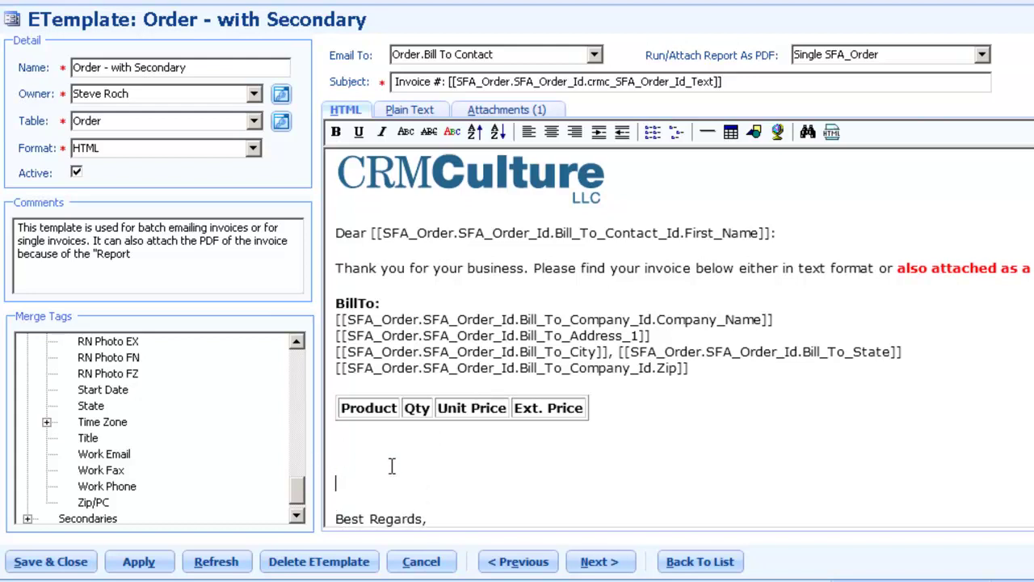
key(Up)
key(Up)
Step: Insert the Secondaries > Order Product 'SFA_Order_Prod - ETemplate' line-item table, then view the template's attachments
click(296, 516)
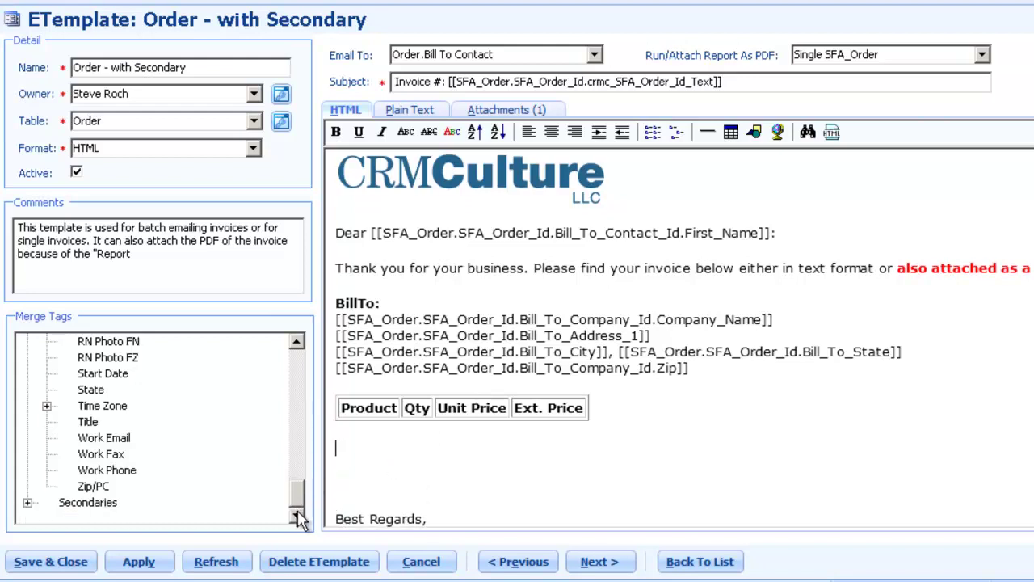
click(27, 502)
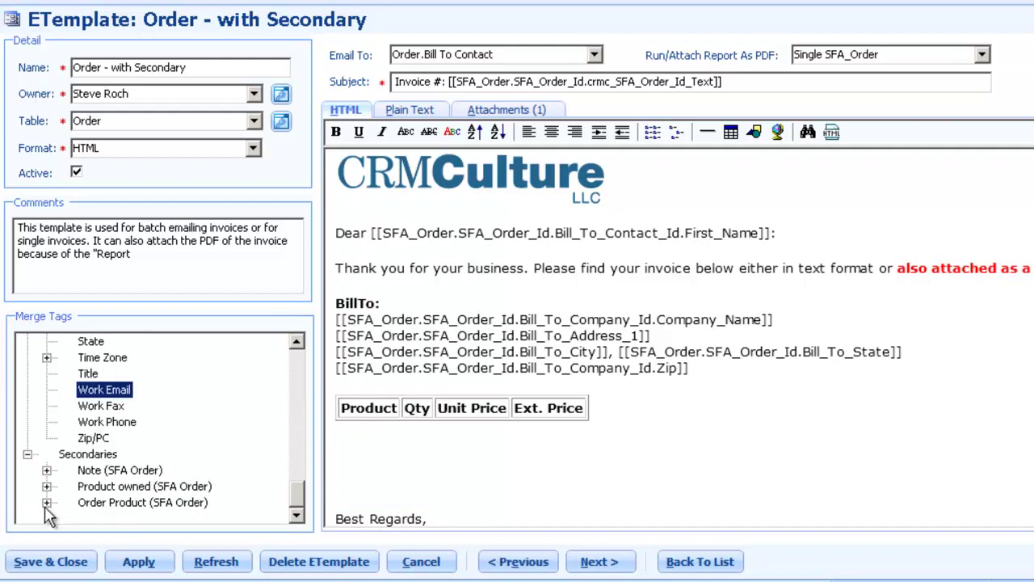
click(46, 502)
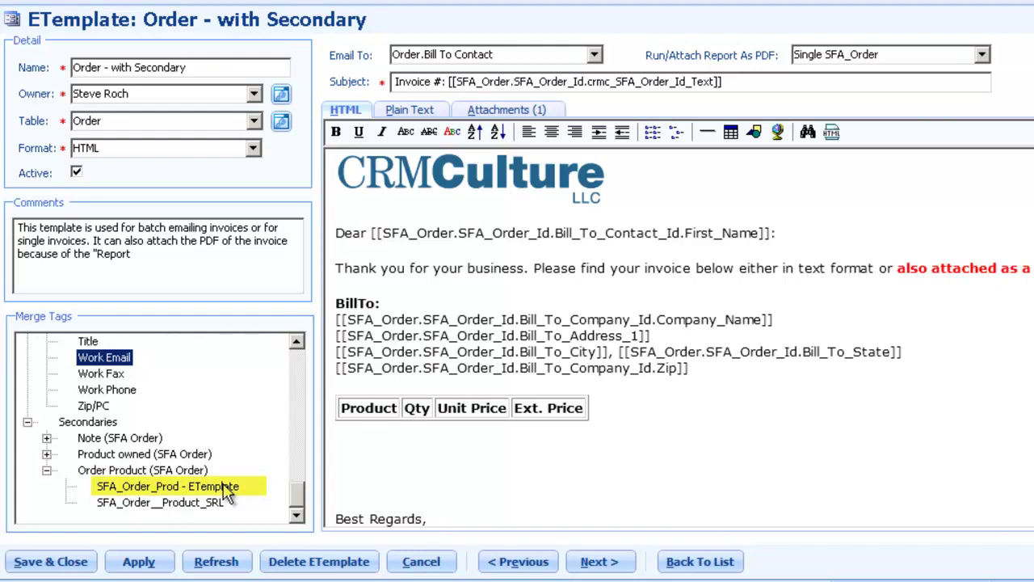
click(147, 489)
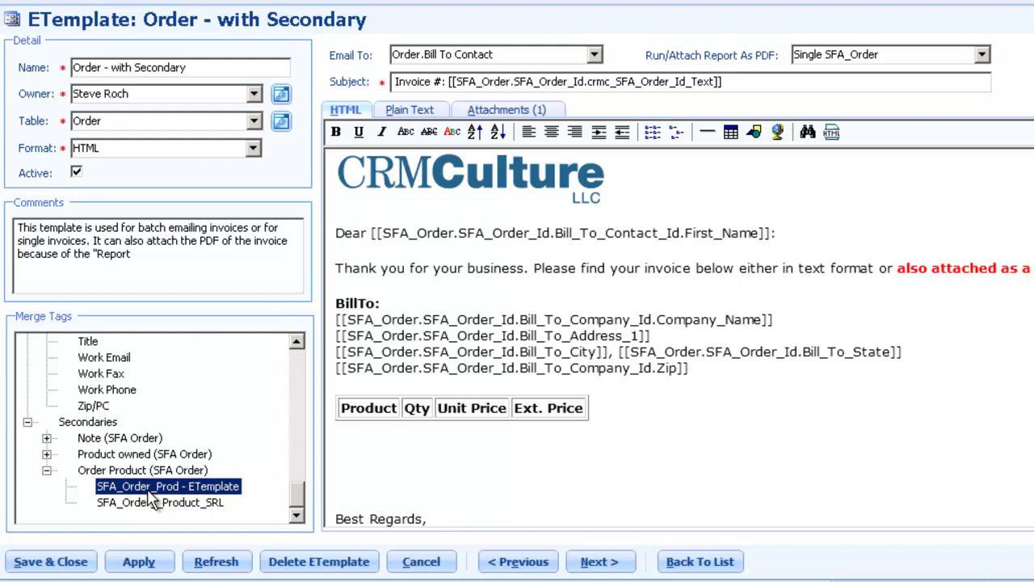
double_click(191, 487)
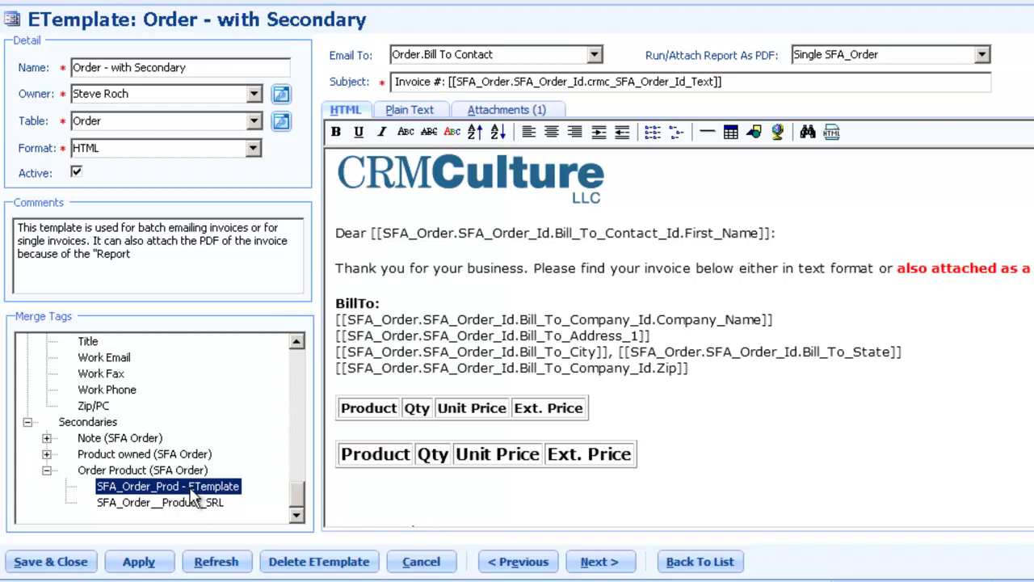
click(517, 111)
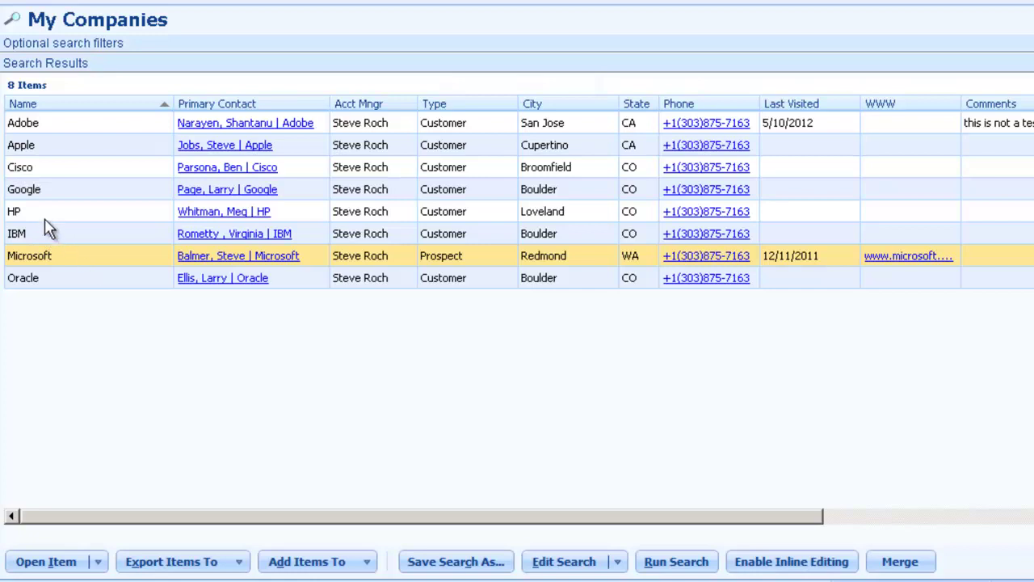
Step: Select HP, IBM and Microsoft in My Companies and hyper-navigate to their 11 related contacts
key(Up)
key(Up)
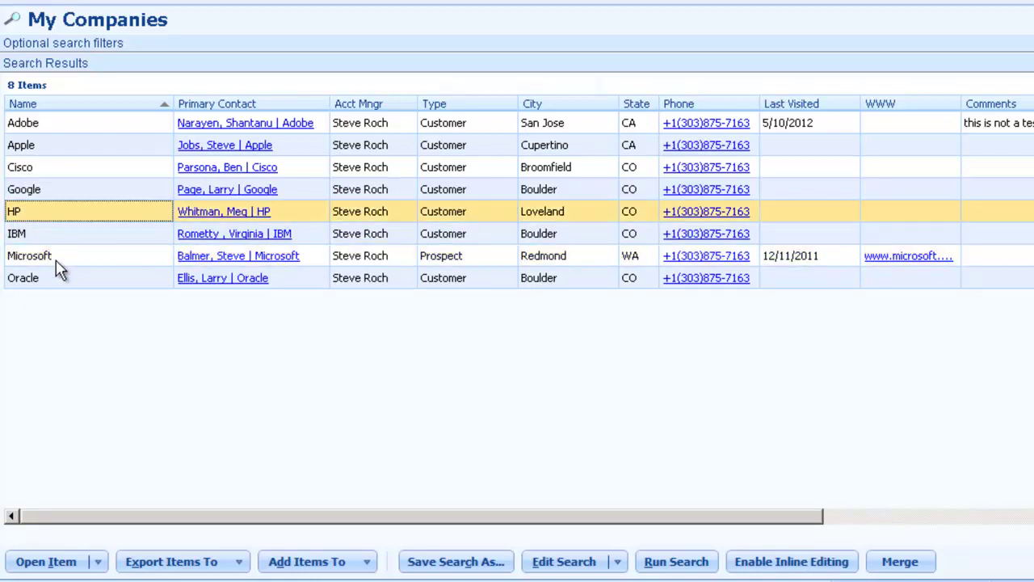
shift+click(61, 264)
right_click(60, 259)
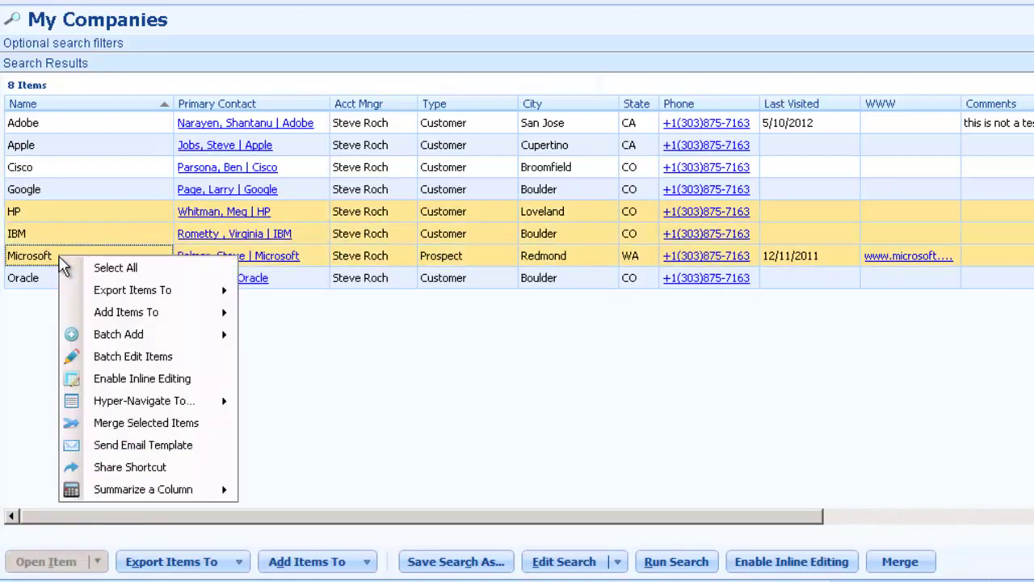
mouse_move(133, 406)
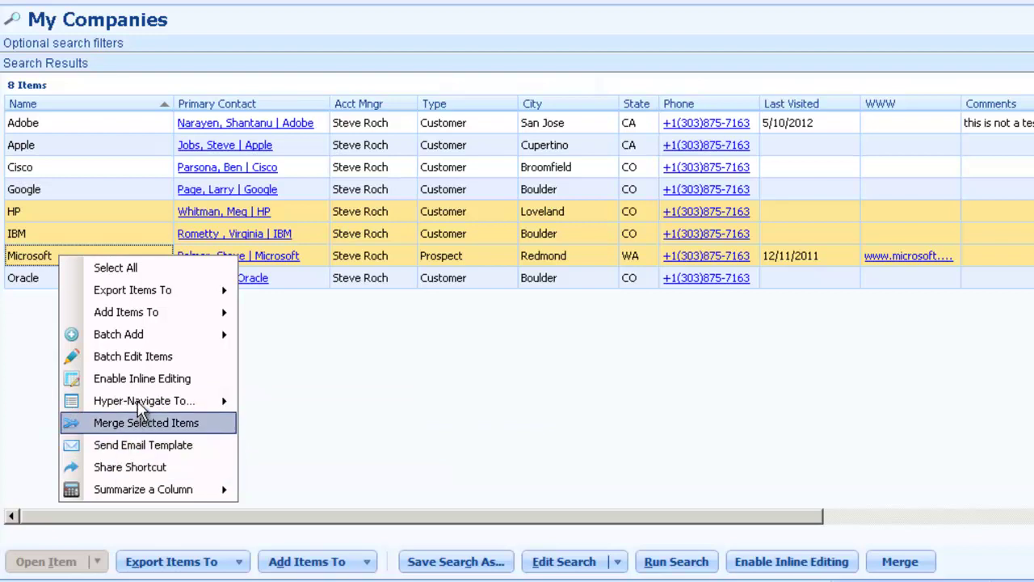
mouse_move(220, 402)
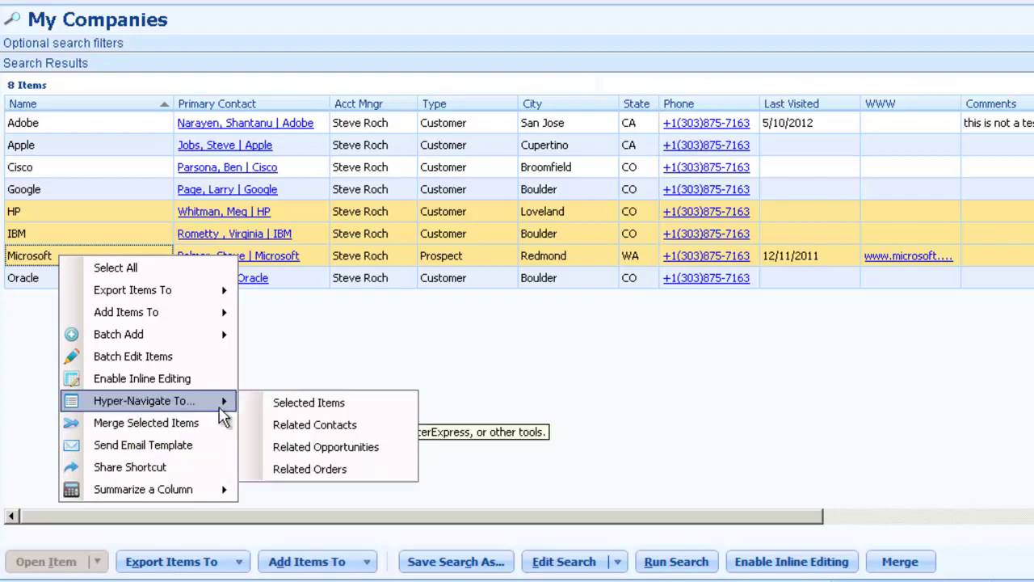
click(312, 425)
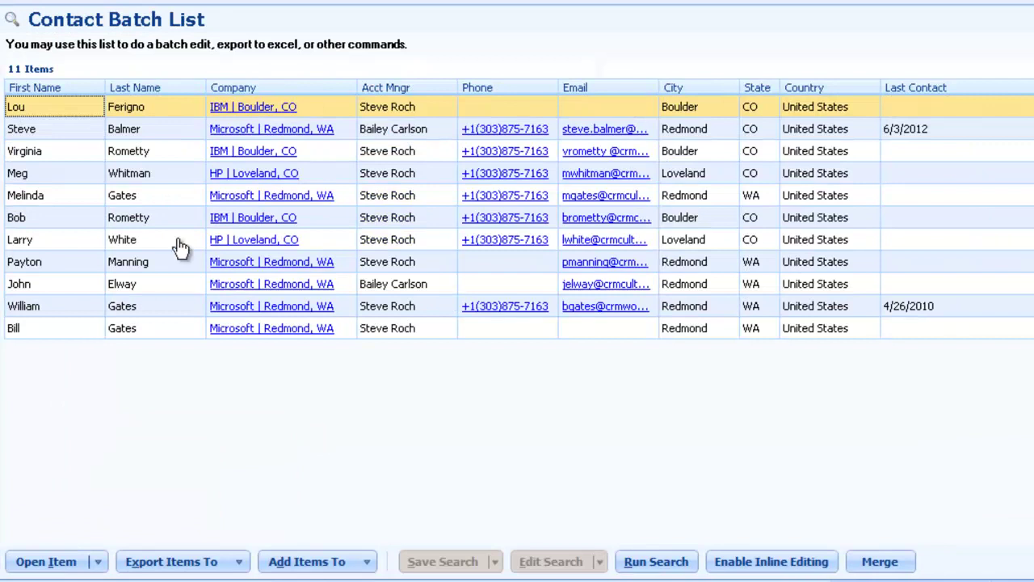
Step: Merge the Training Invite template for the first three contacts and preview the second message
shift+click(151, 155)
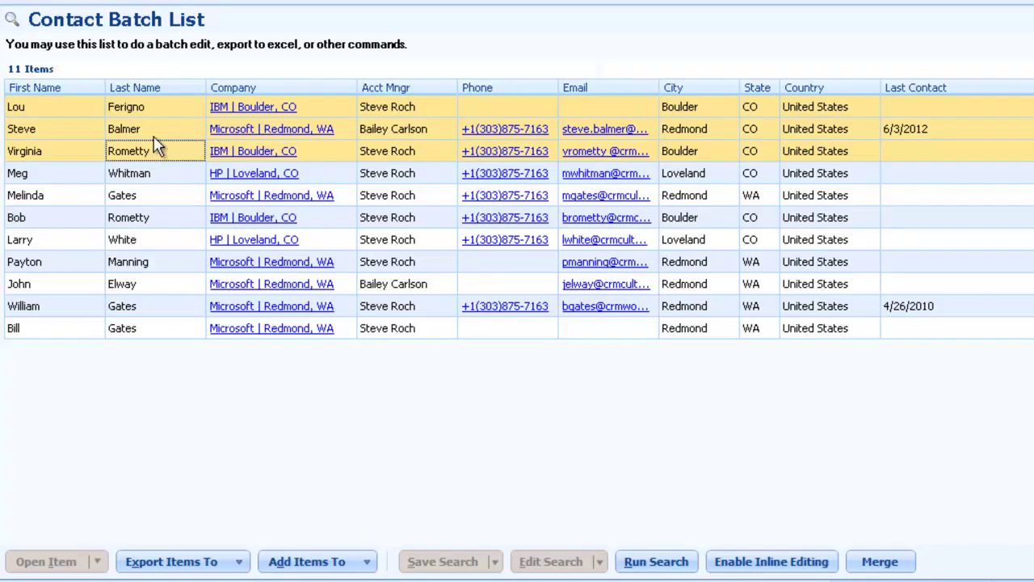
right_click(158, 147)
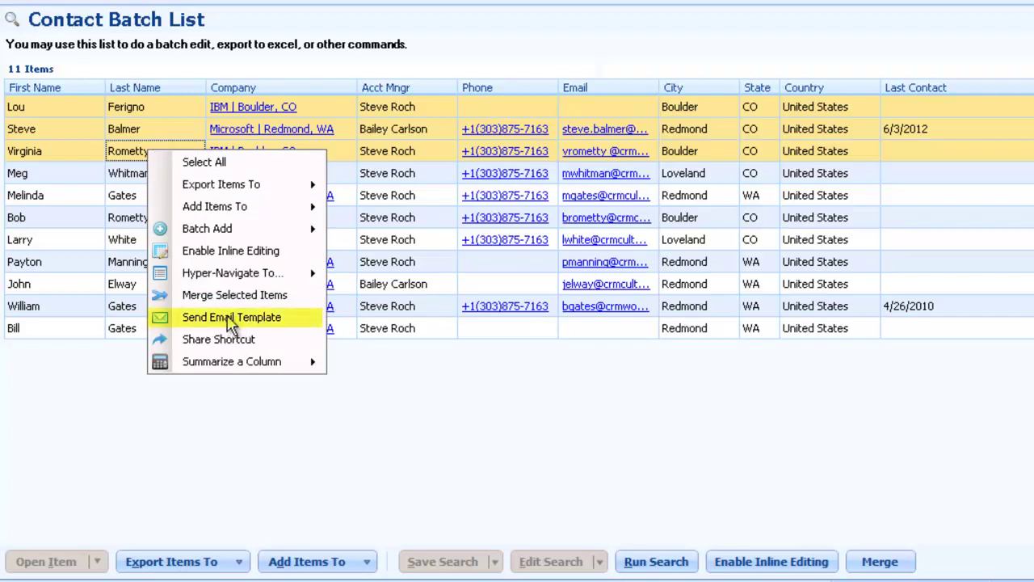
key(Return)
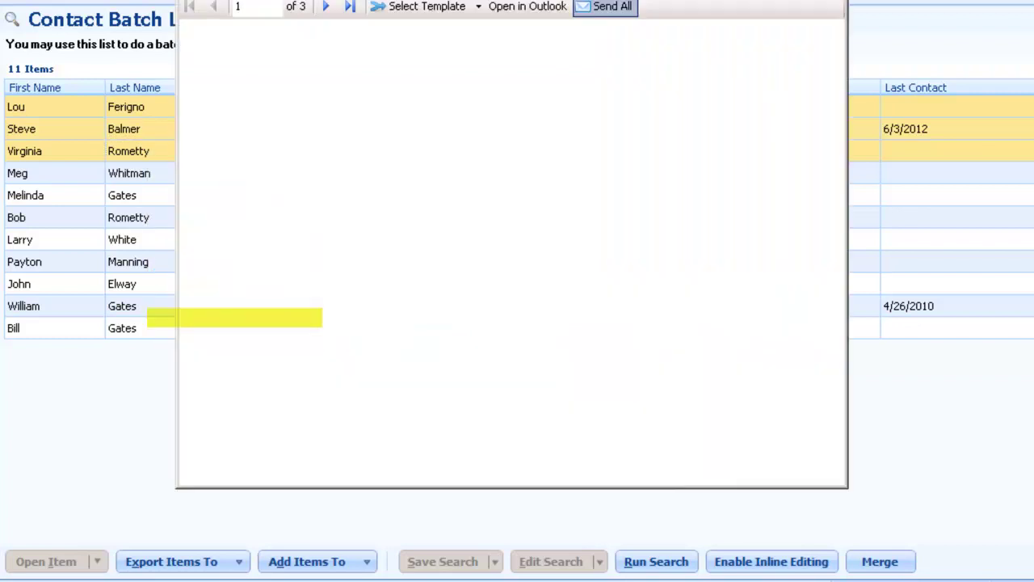
click(480, 10)
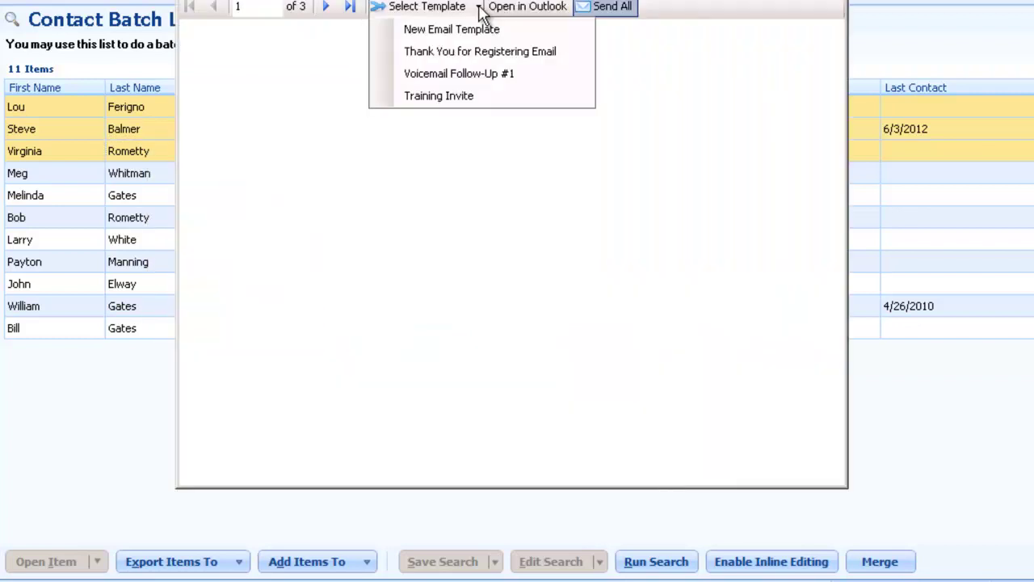
click(446, 98)
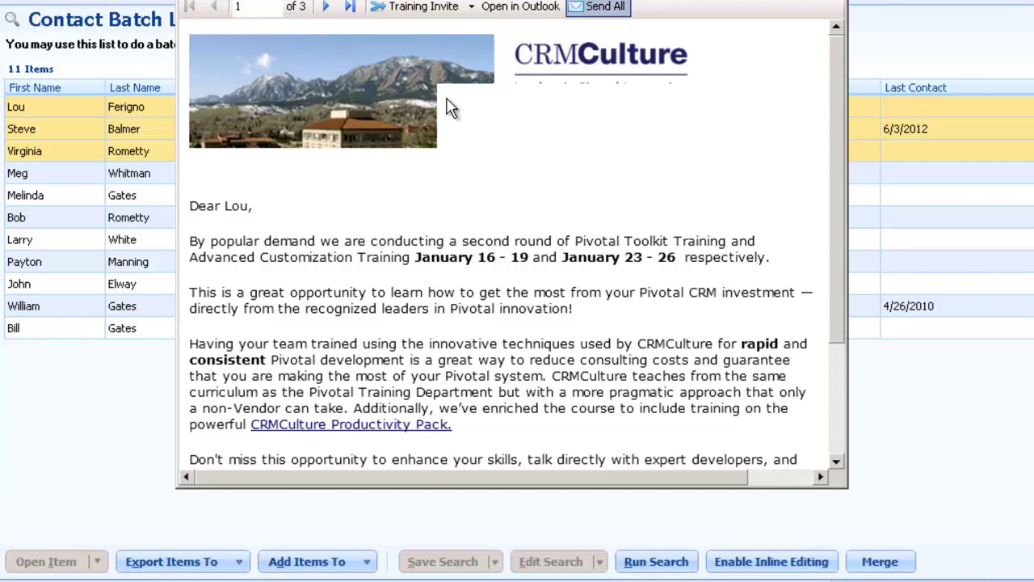
click(328, 8)
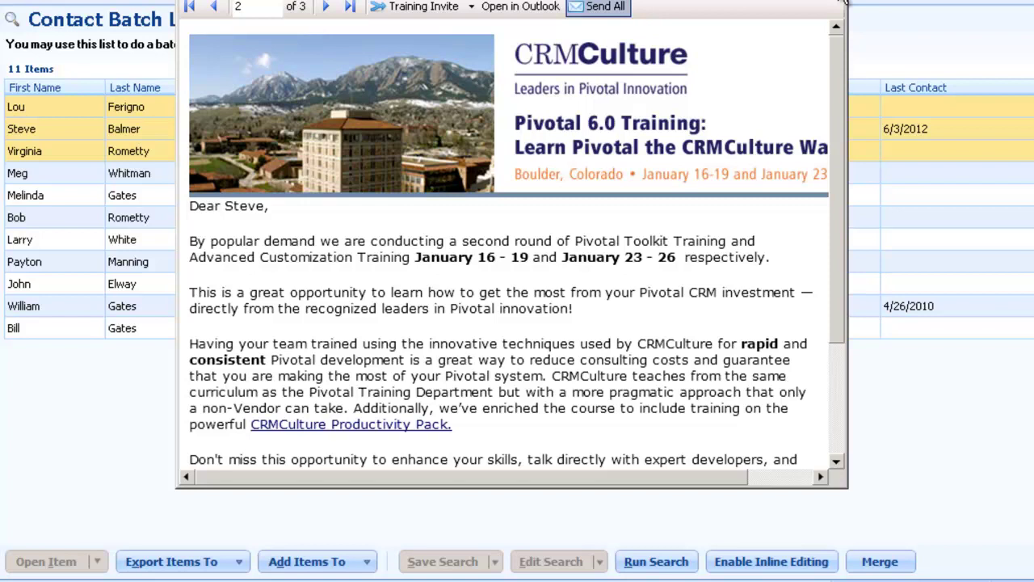
Step: Close the preview, then list and select the distinct primary companies (HP, IBM, Microsoft) of four contacts
click(841, 3)
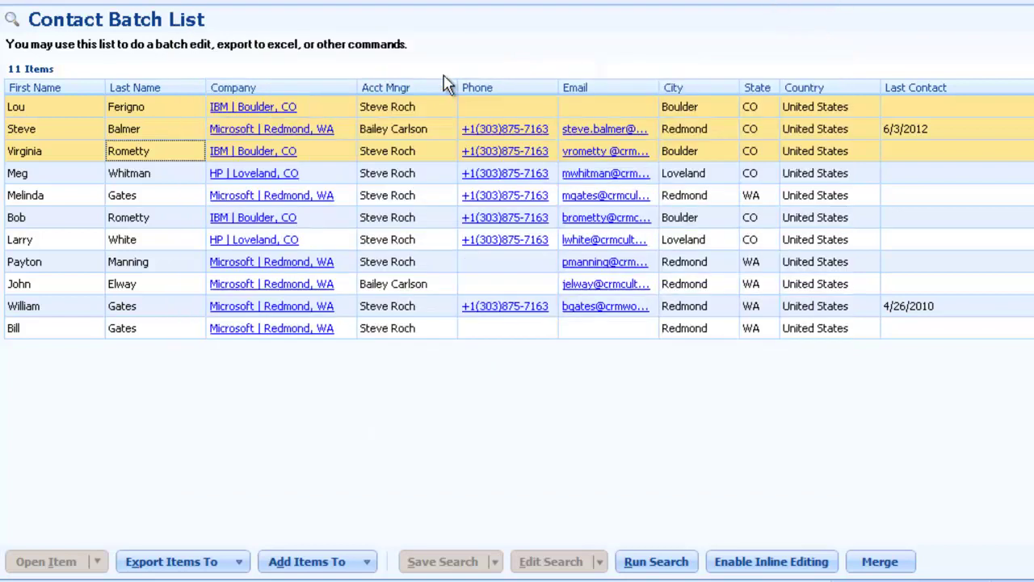
right_click(73, 129)
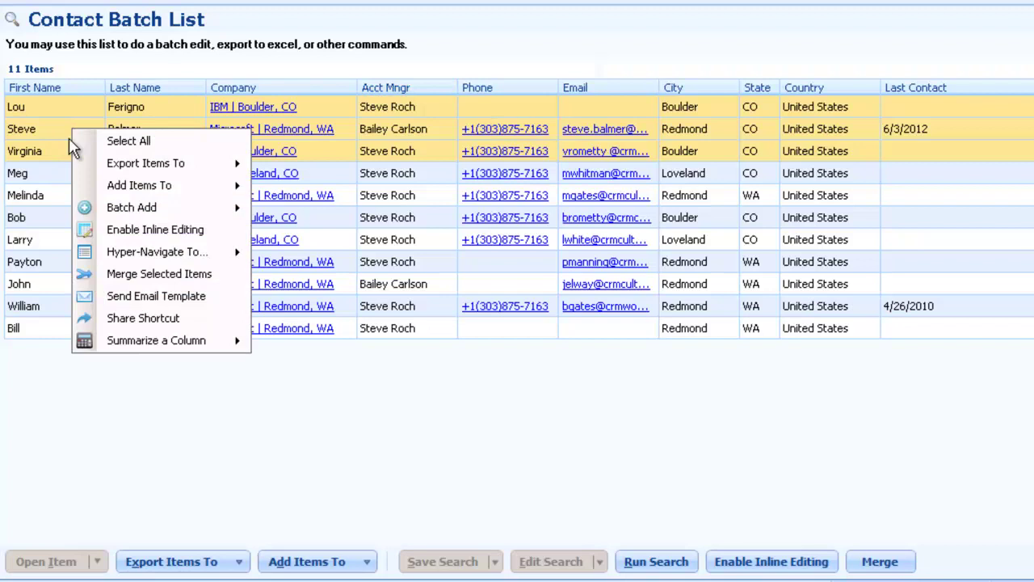
ctrl+click(36, 173)
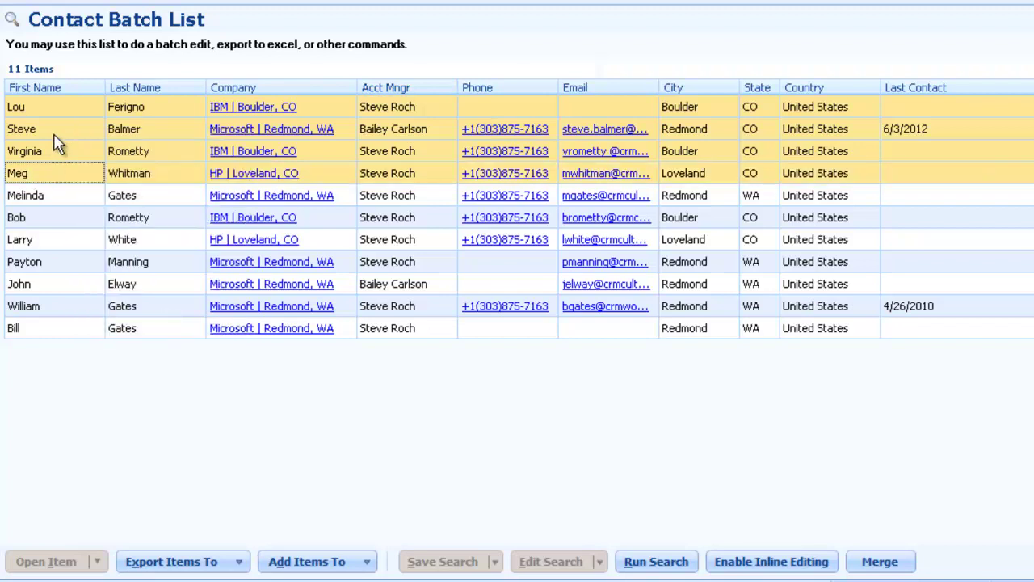
right_click(55, 139)
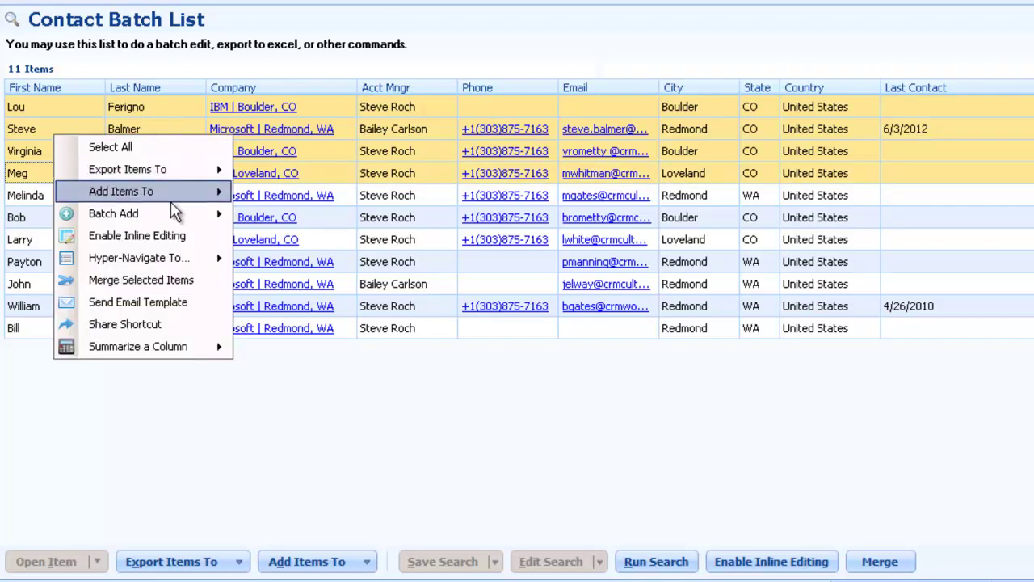
mouse_move(145, 263)
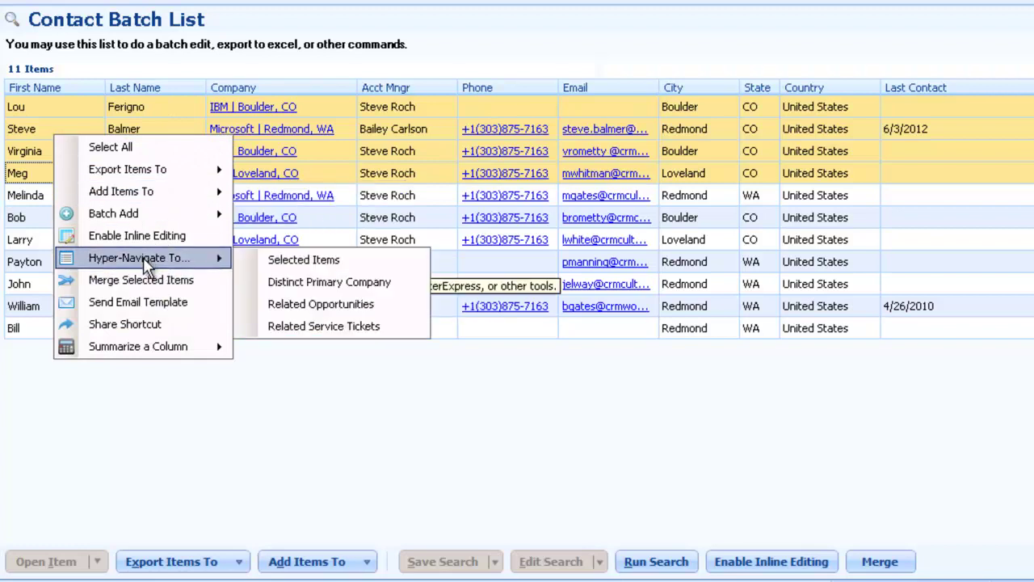
click(310, 281)
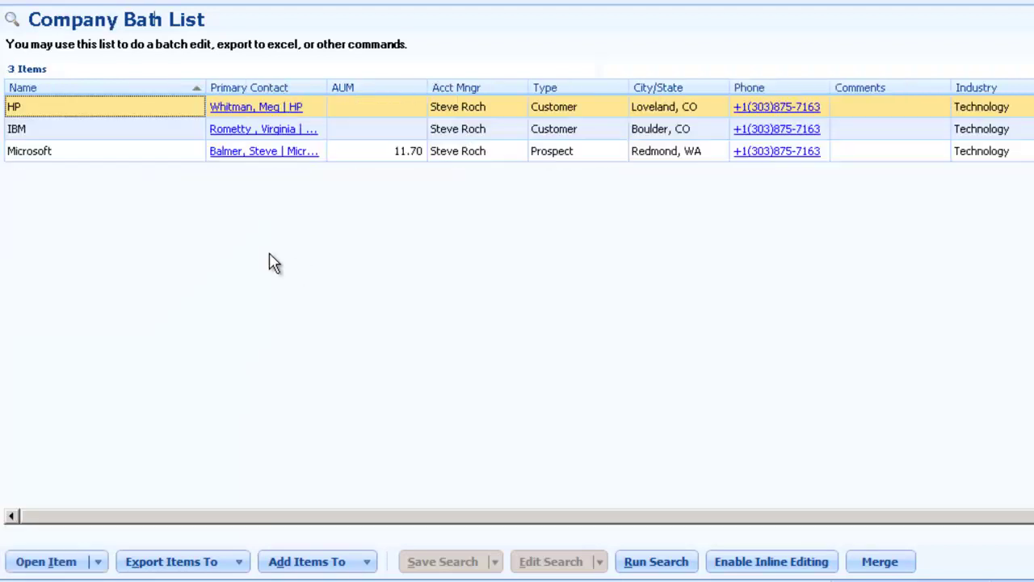
shift+click(115, 156)
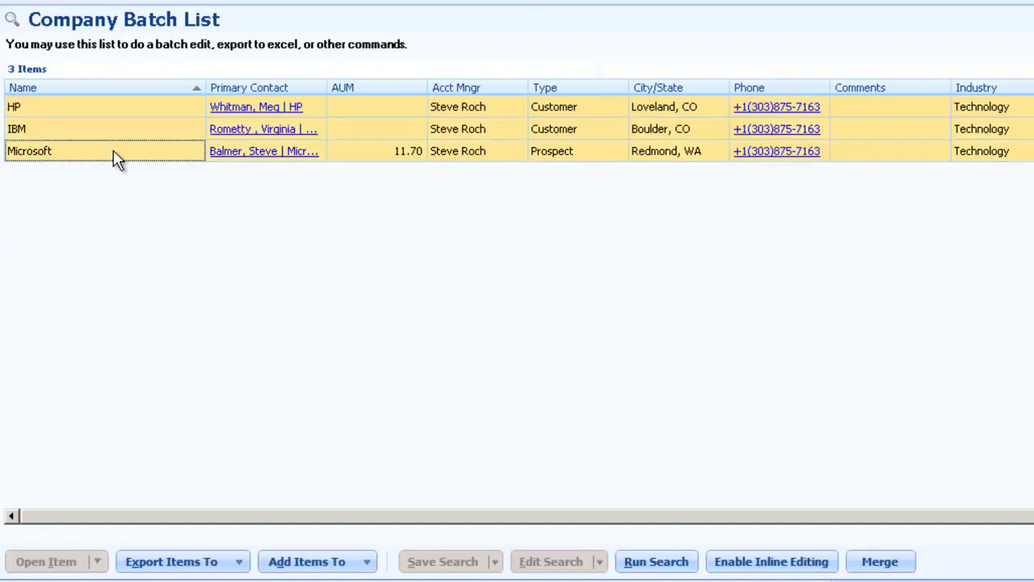
right_click(116, 156)
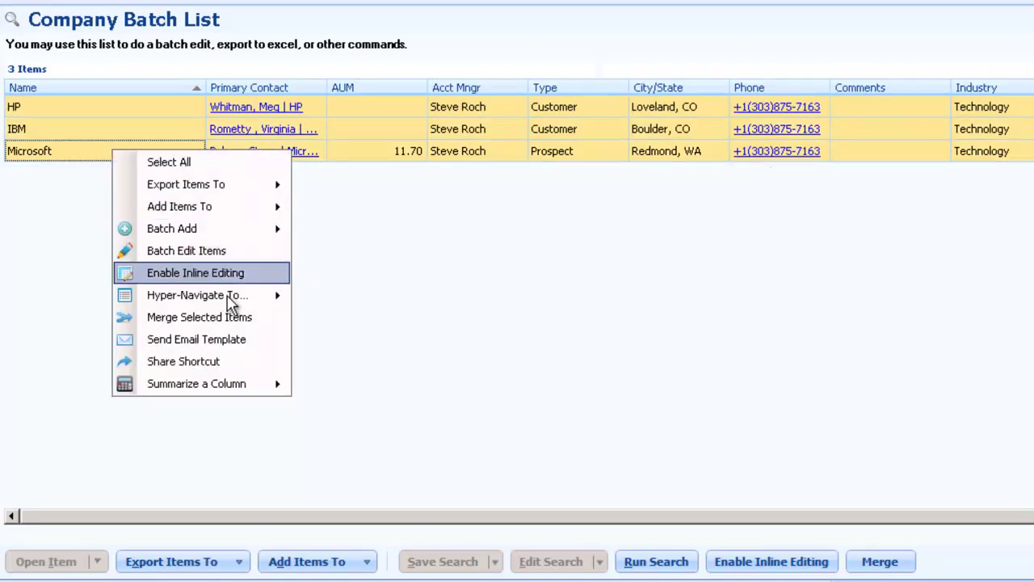
mouse_move(208, 295)
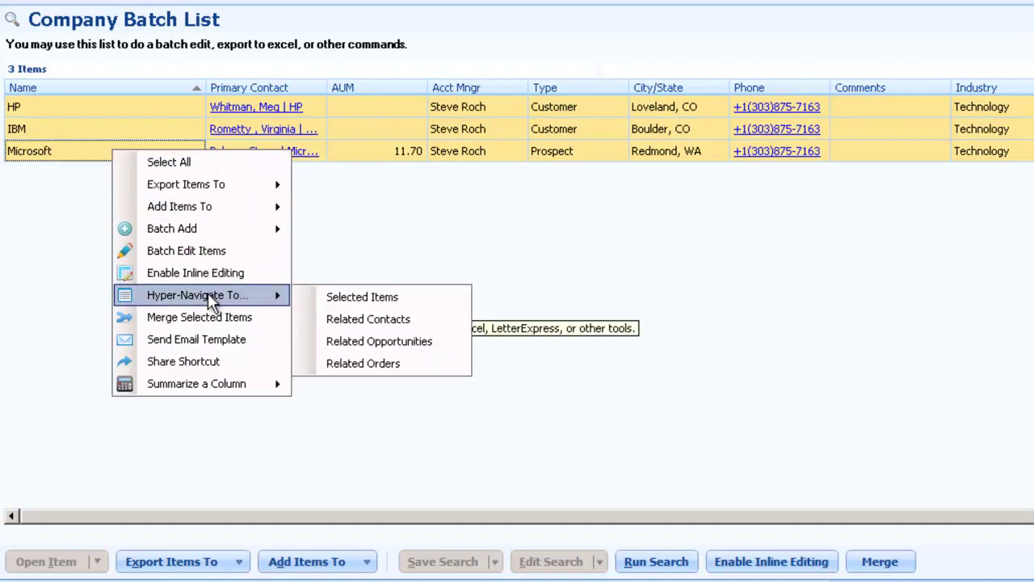
Step: Email the companies' three related orders using 'Order - with Secondary', previewing each before Send All
click(373, 342)
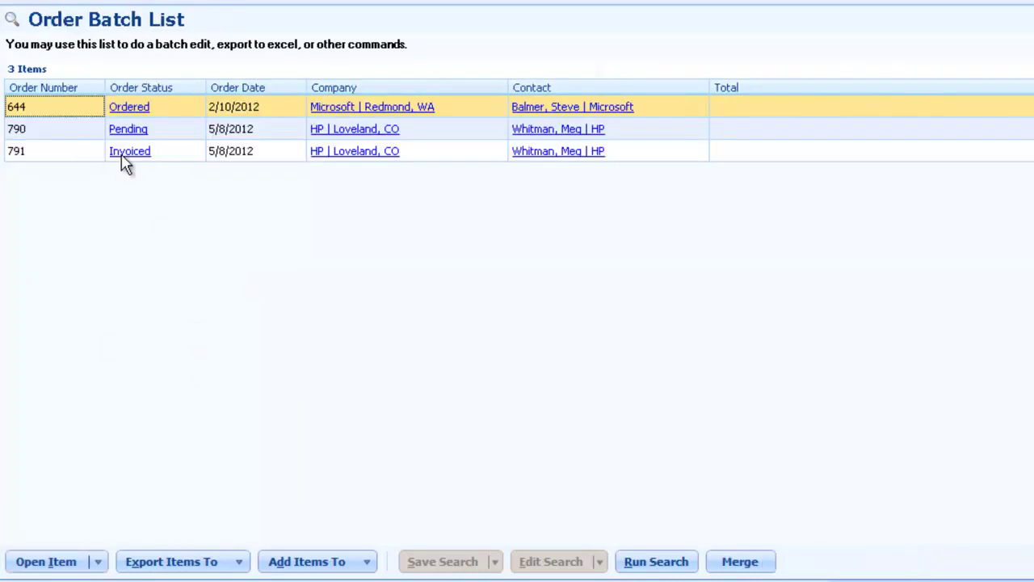
shift+click(68, 159)
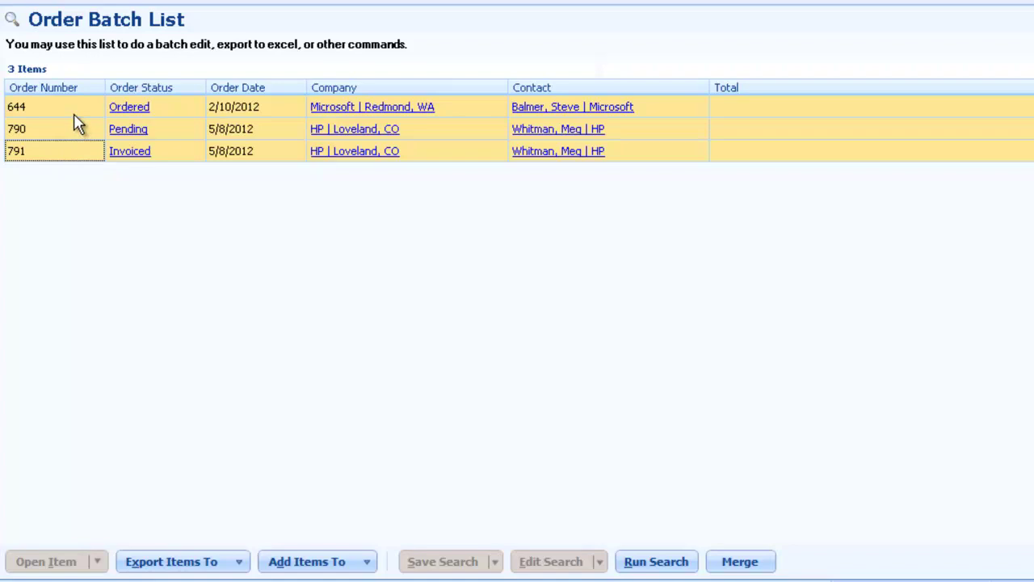
right_click(73, 116)
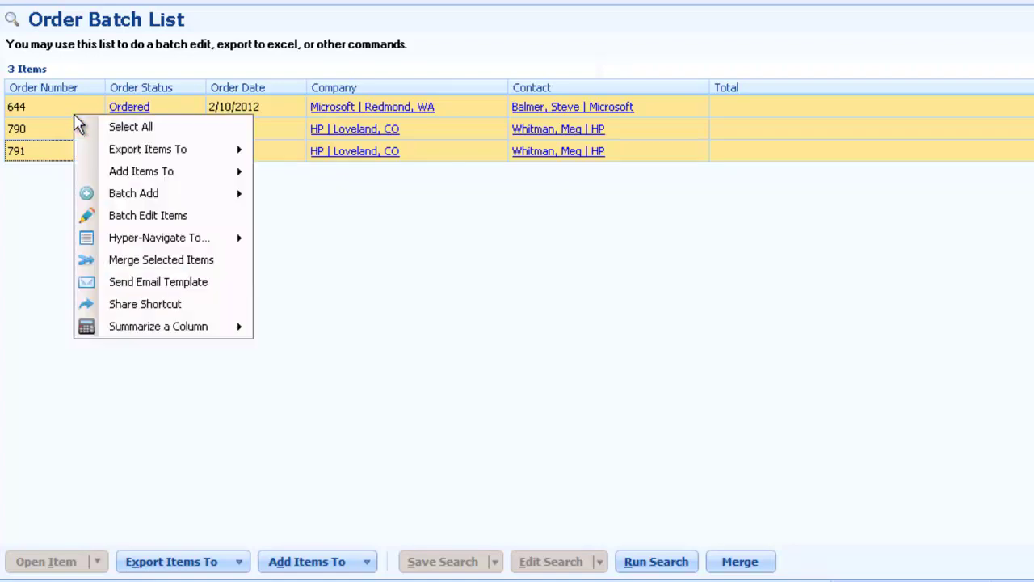
click(156, 290)
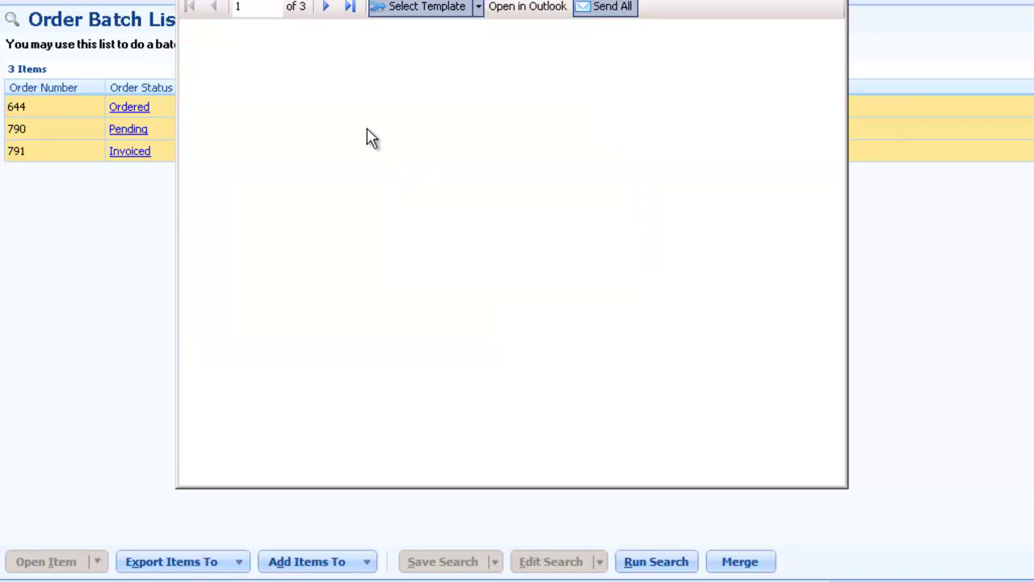
click(480, 8)
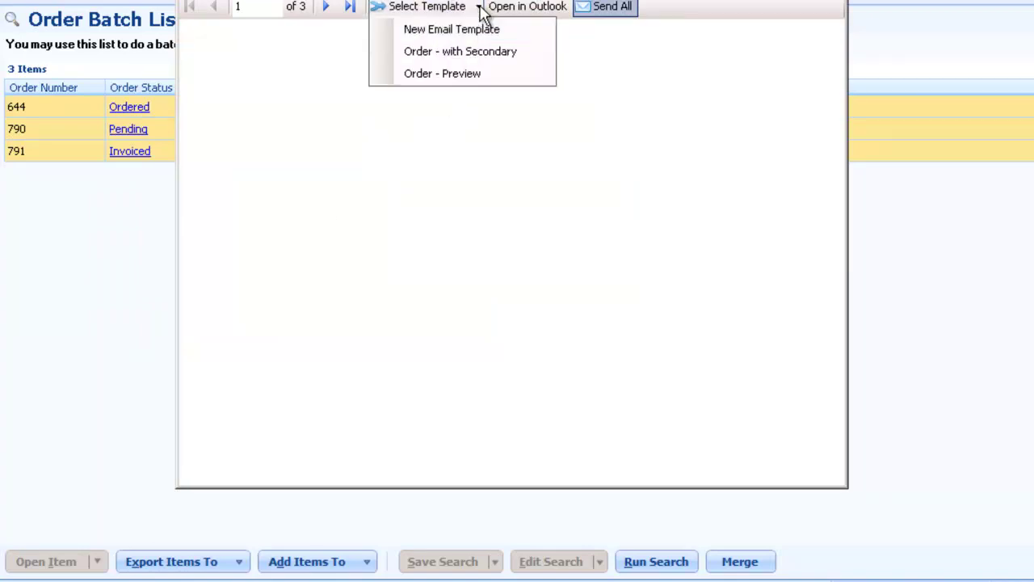
click(481, 51)
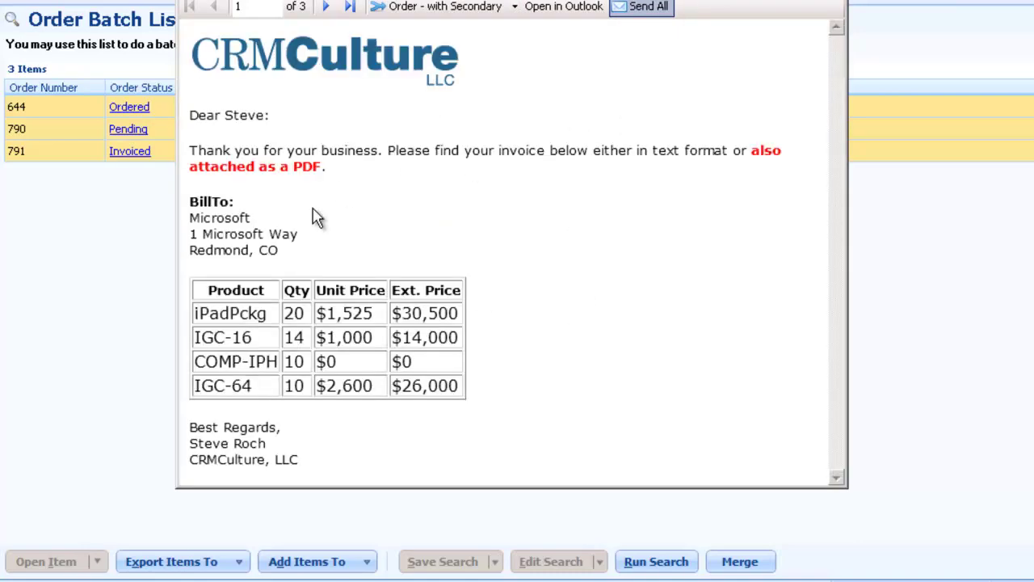
click(329, 8)
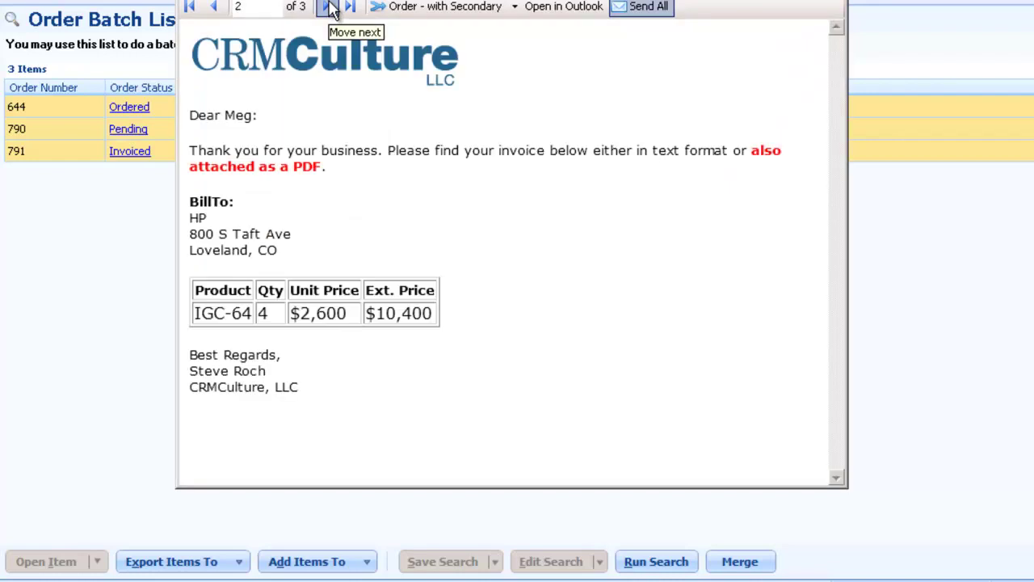
click(329, 8)
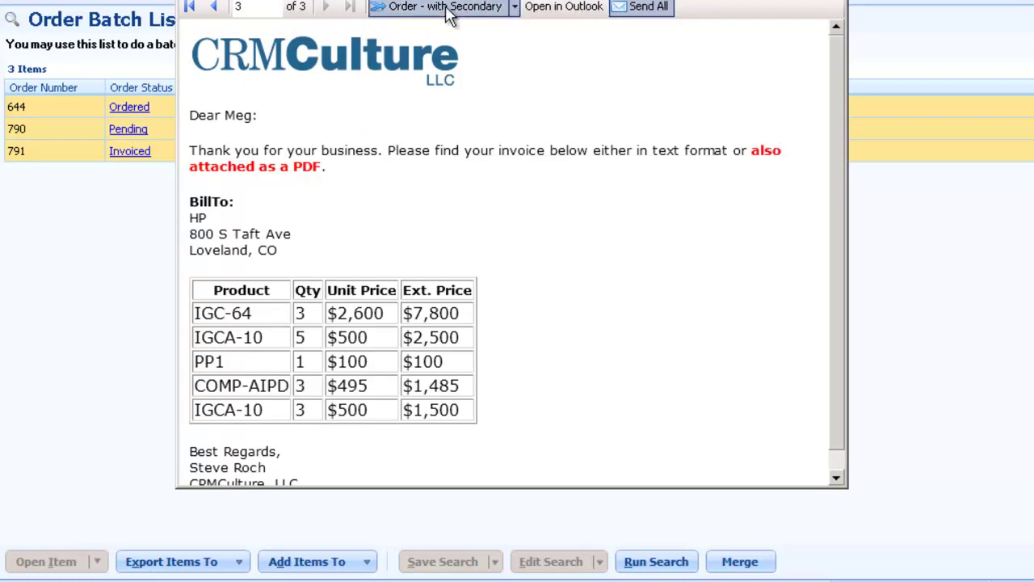
click(653, 8)
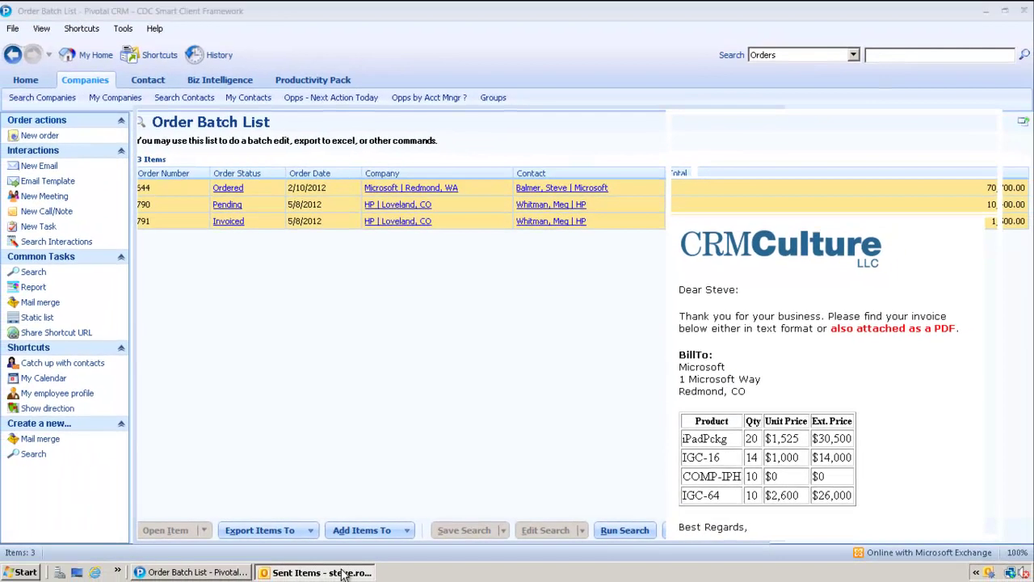
Step: Open the sent Invoice #: 644 email in Outlook and its xzfxkr05.lmd.pdf attachment
click(319, 572)
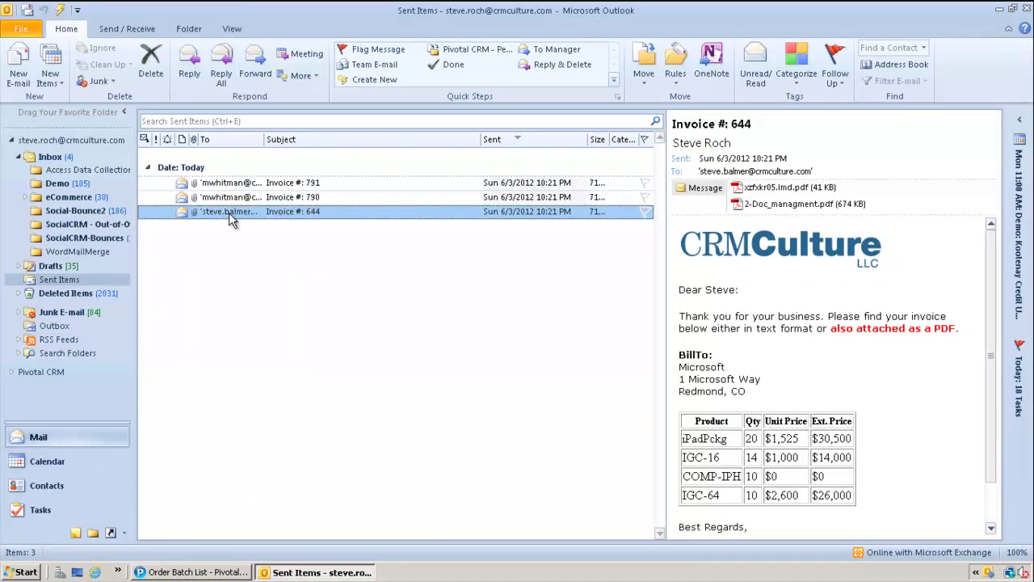
double_click(229, 212)
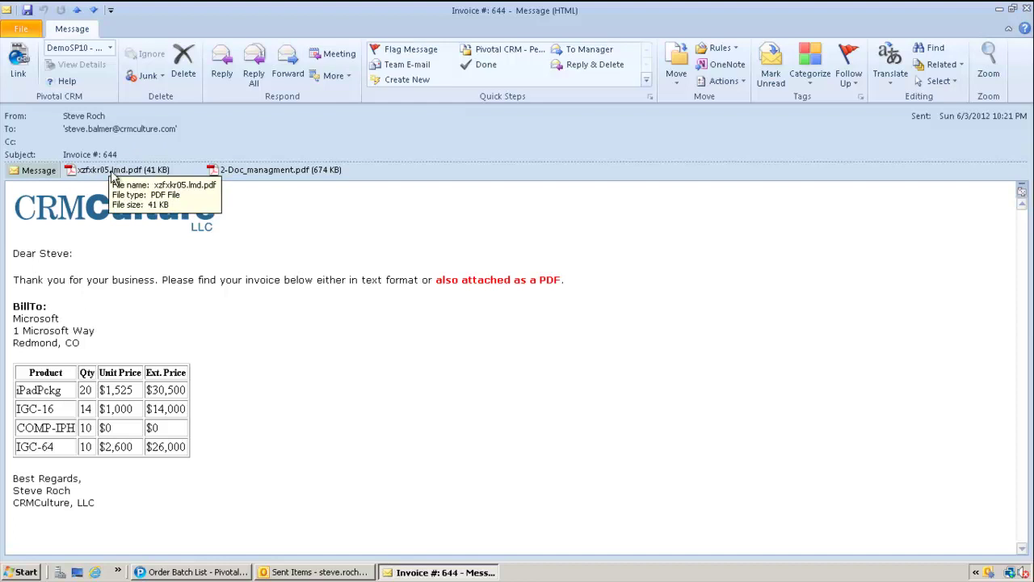
click(97, 173)
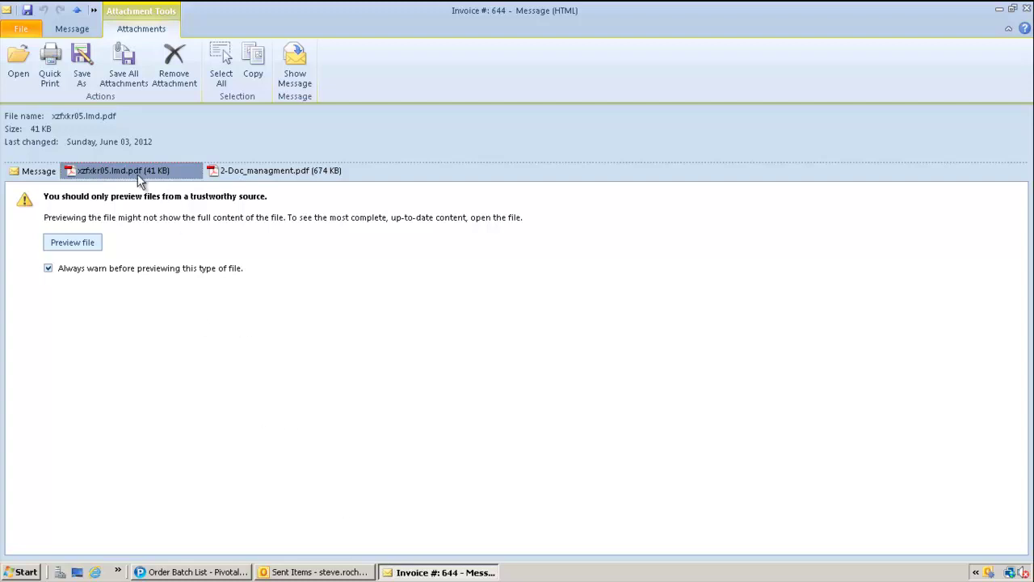
double_click(139, 176)
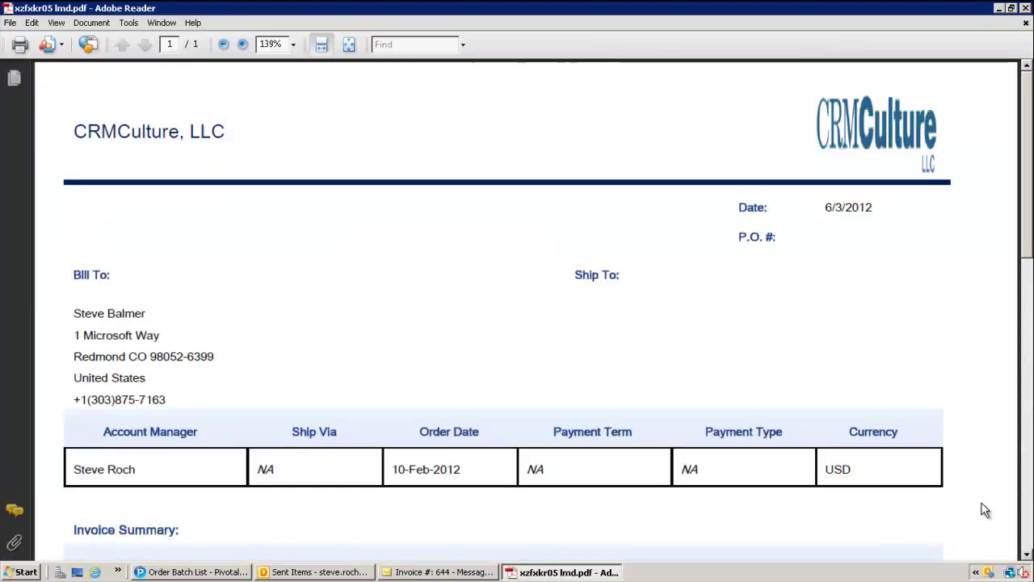
Step: Scroll the invoice PDF in Adobe Reader down to its product lines and totals
click(1028, 533)
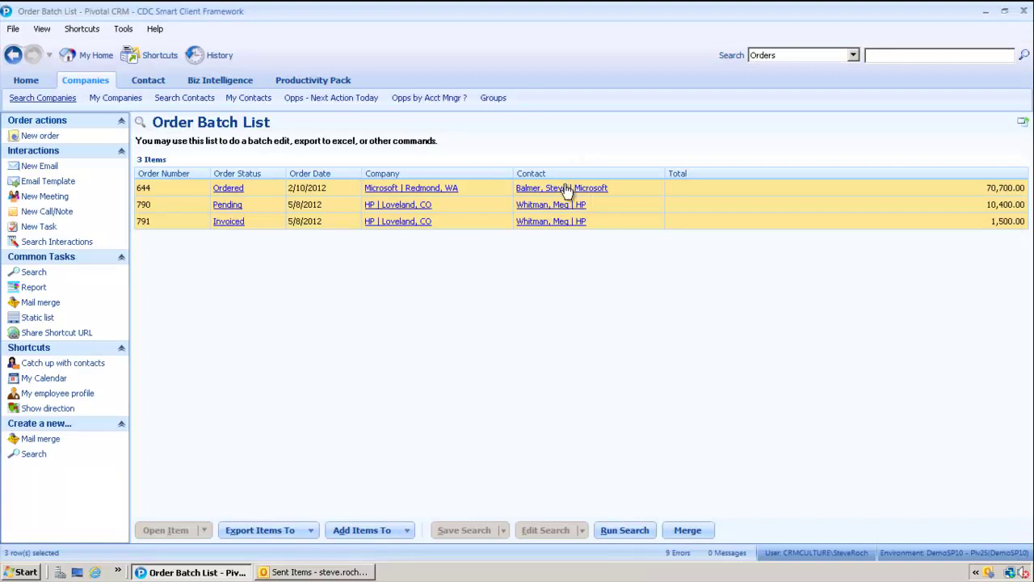
Step: Open the Microsoft contact from order 644 and preview its logged Invoice #: 644 and CRM Training emails
click(569, 189)
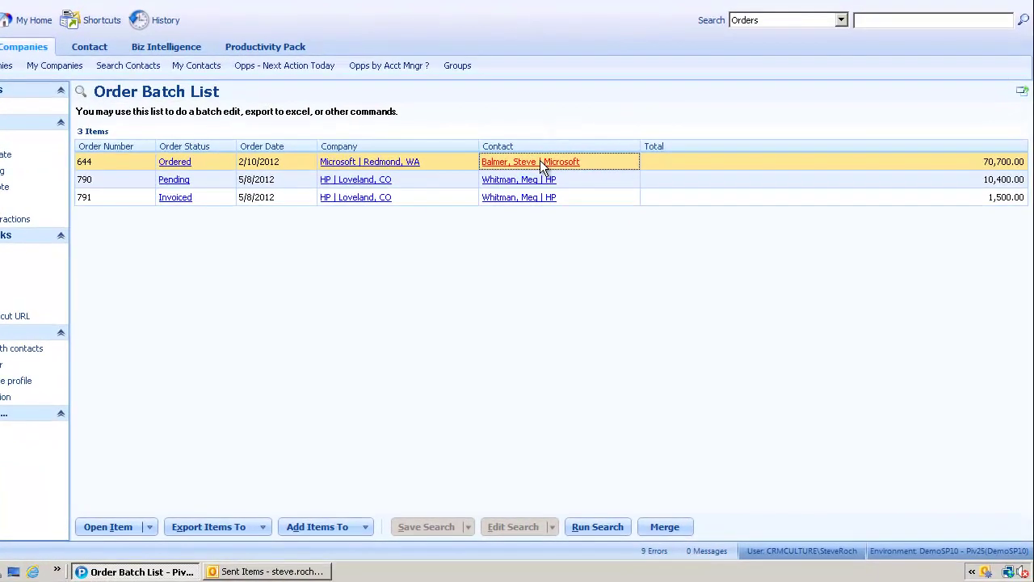
click(551, 168)
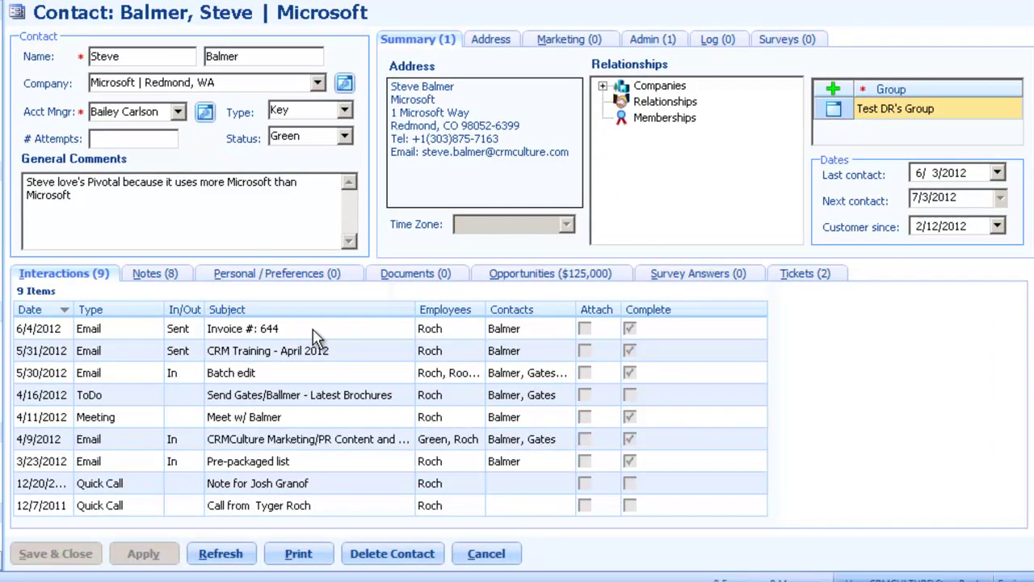
click(200, 334)
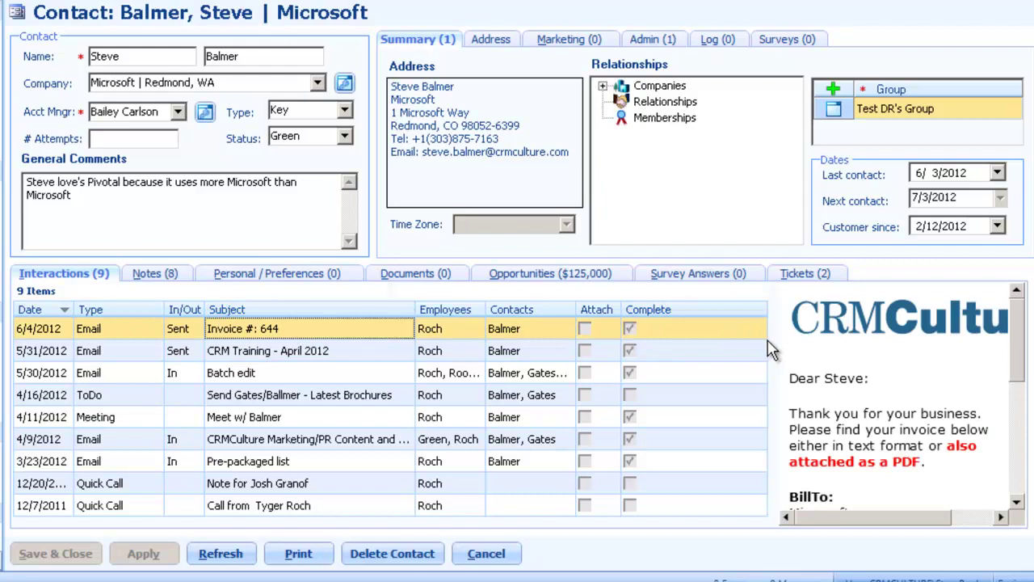
drag(773, 349, 685, 353)
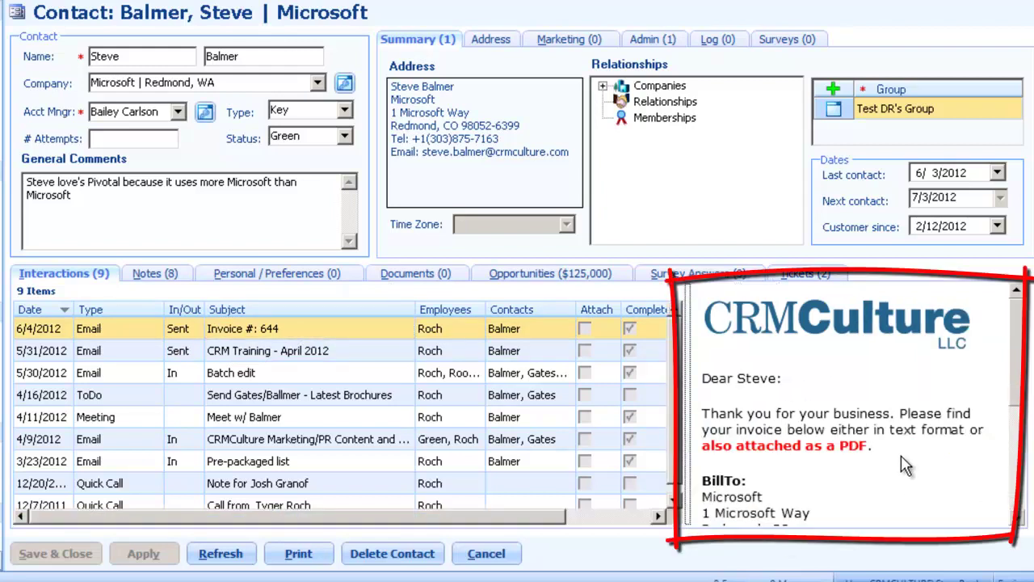
click(340, 355)
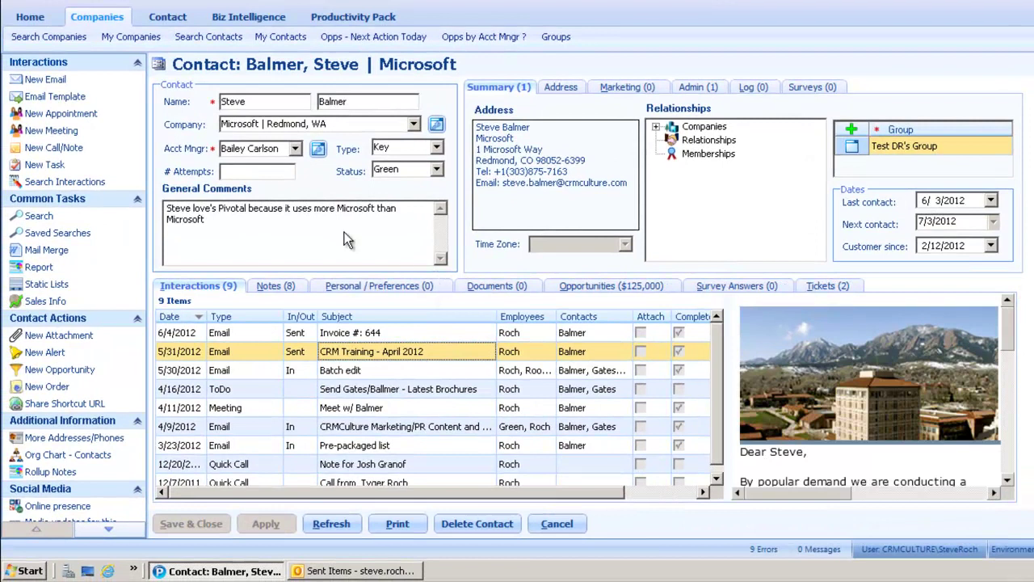
Step: Start a templated email for the Microsoft contact using the Training Invite template
click(59, 97)
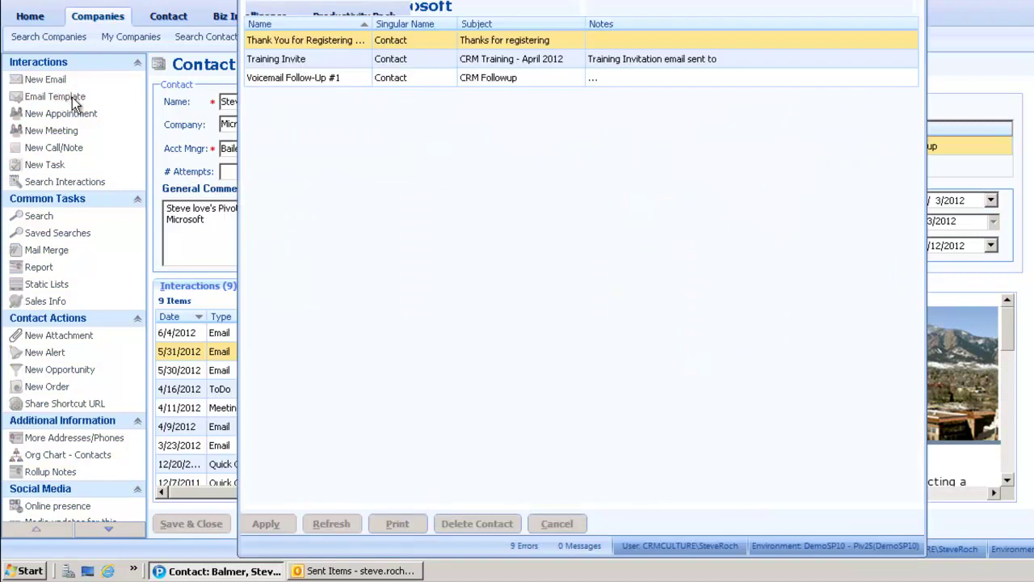
click(295, 59)
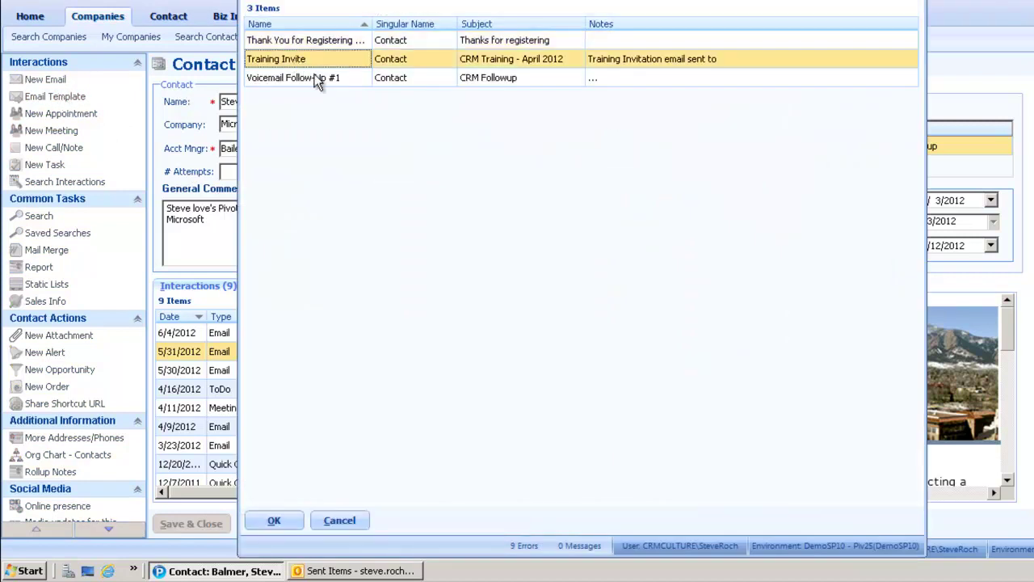
Step: Confirm Training Invite, then close the CRM Training - April 2012 draft without saving
click(294, 517)
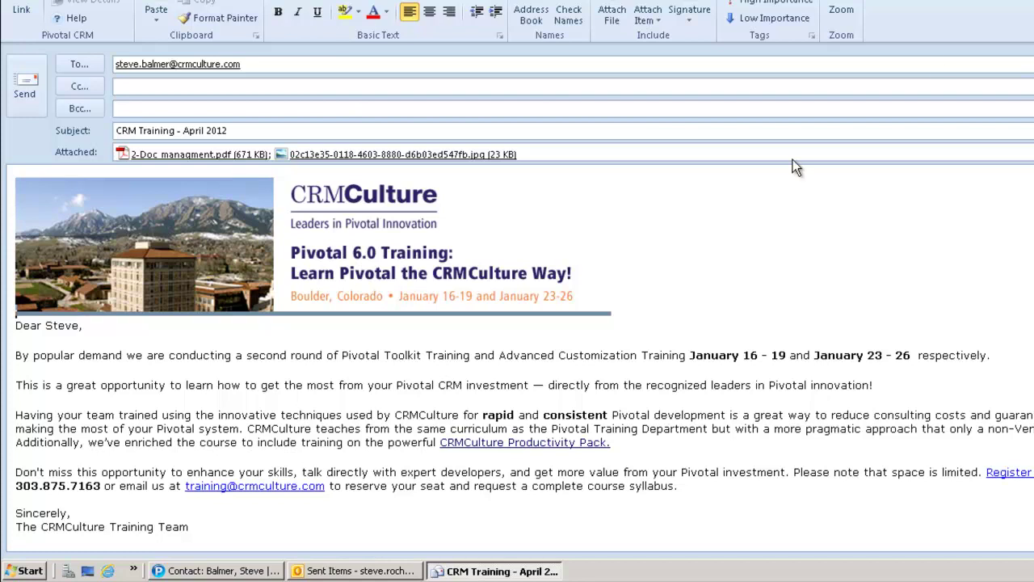
click(584, 289)
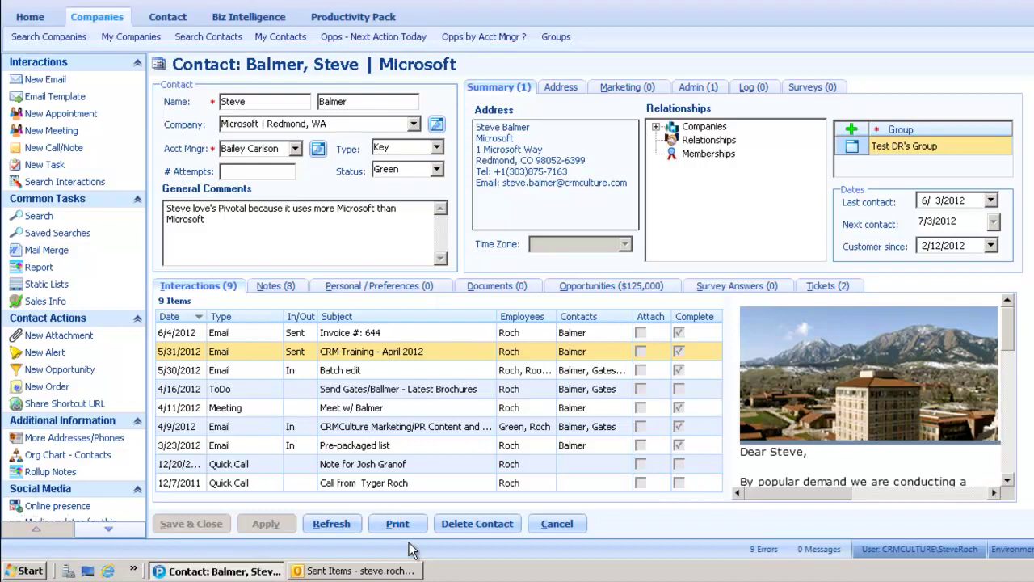
Step: Open the contact's Microsoft | Redmond, WA company record and show its contacts
click(436, 124)
click(437, 123)
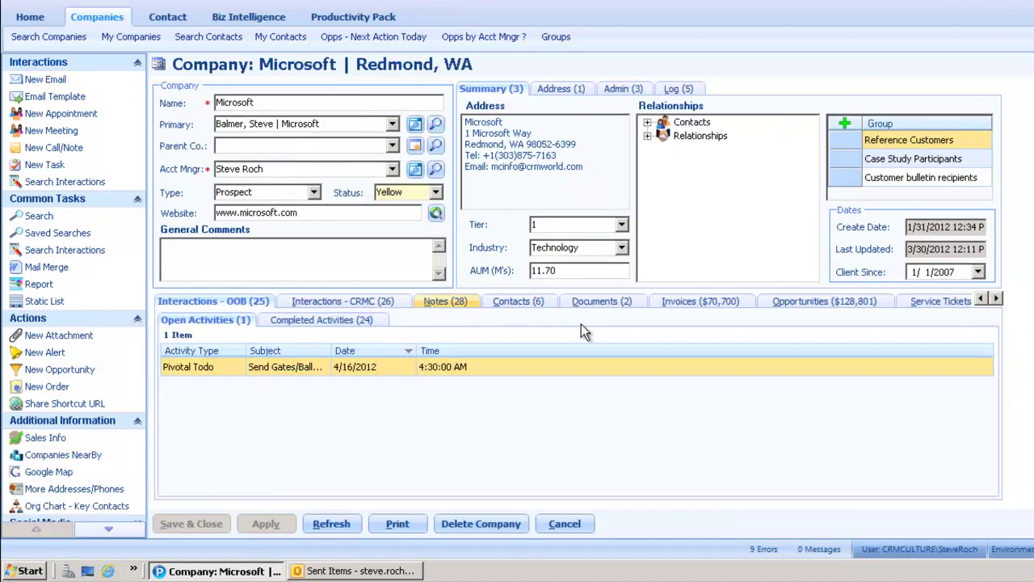
click(526, 301)
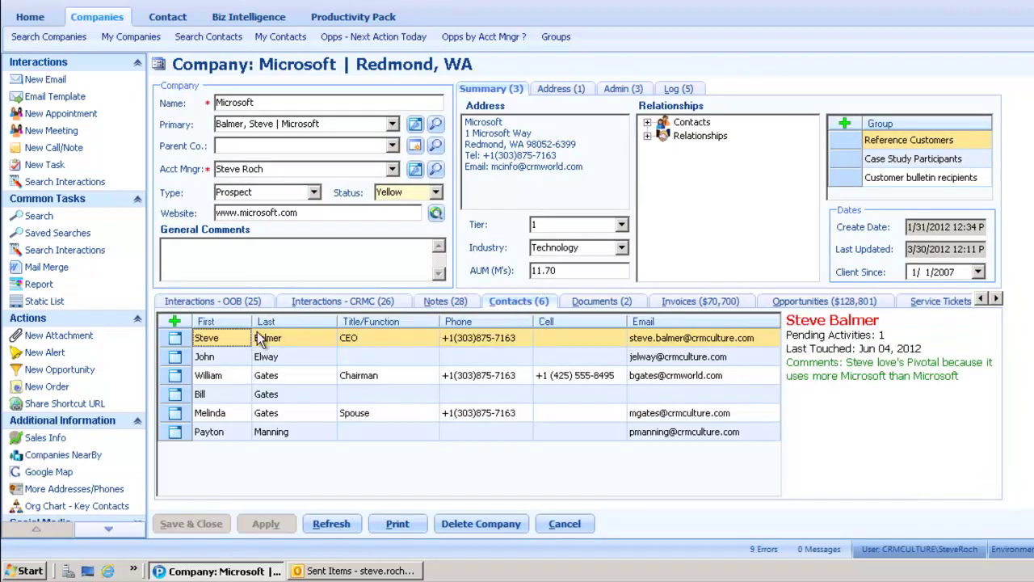
Step: Select the company's first four contacts and choose Send Email Template for them
click(290, 428)
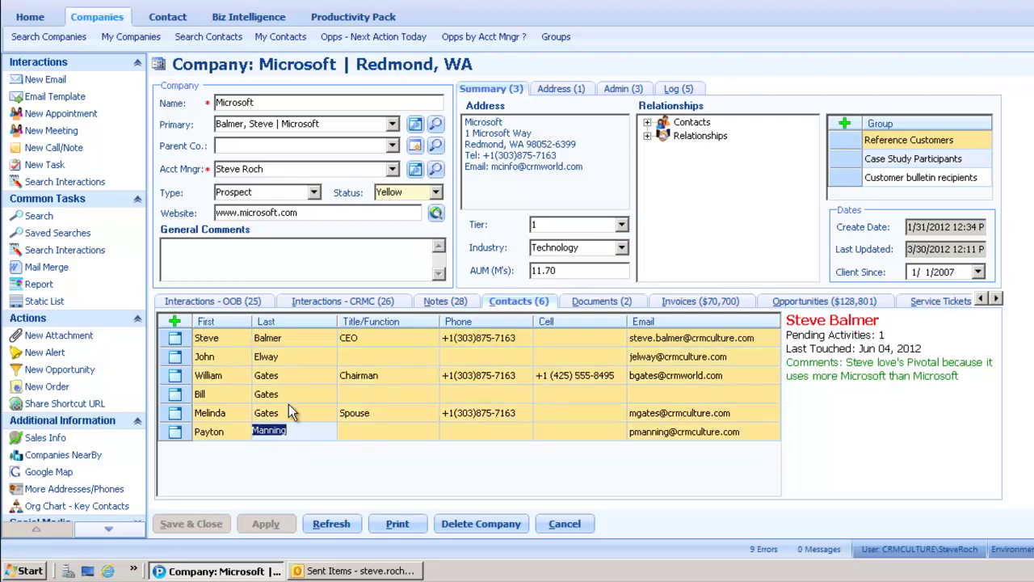
click(287, 396)
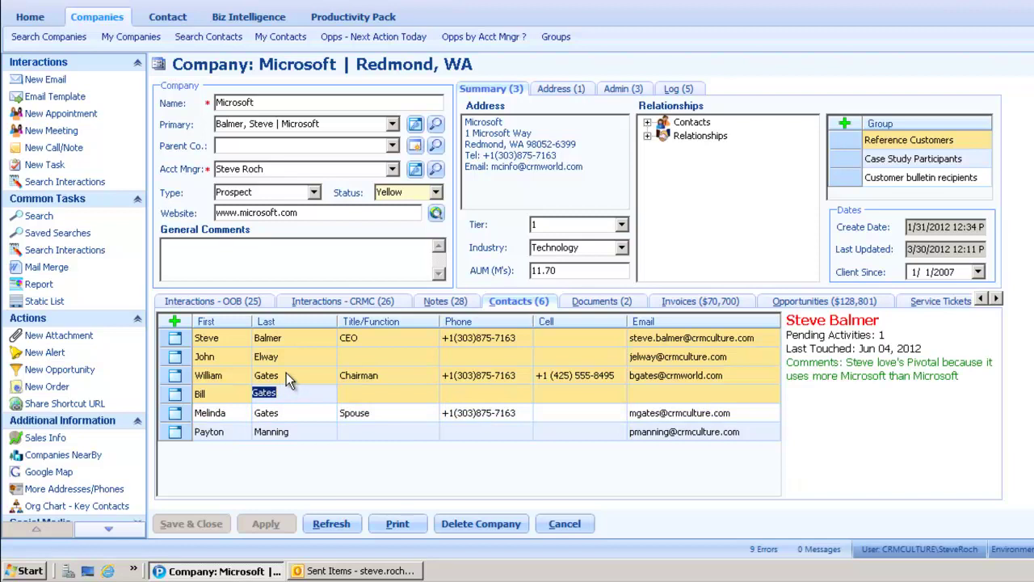
right_click(286, 374)
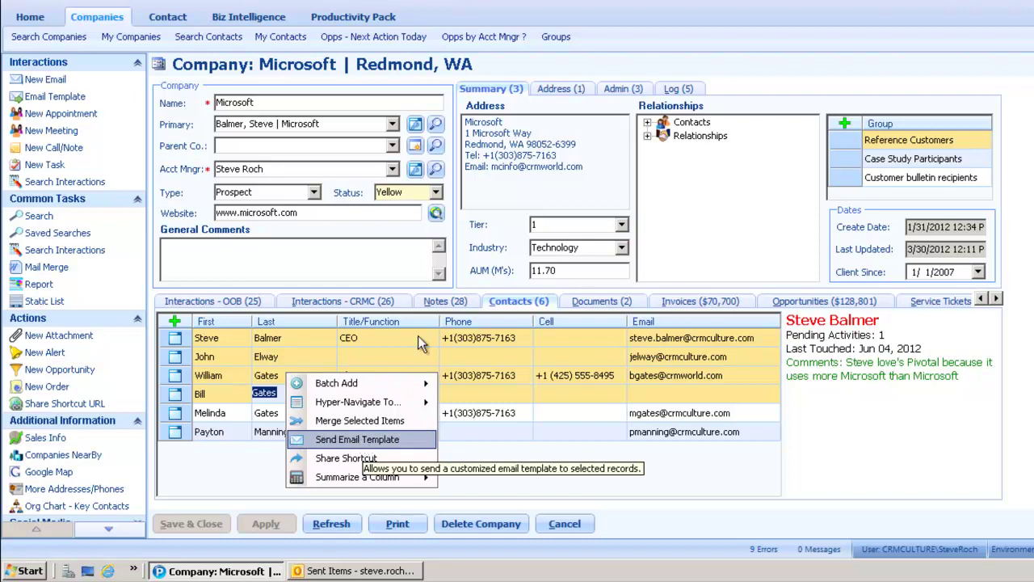
click(362, 442)
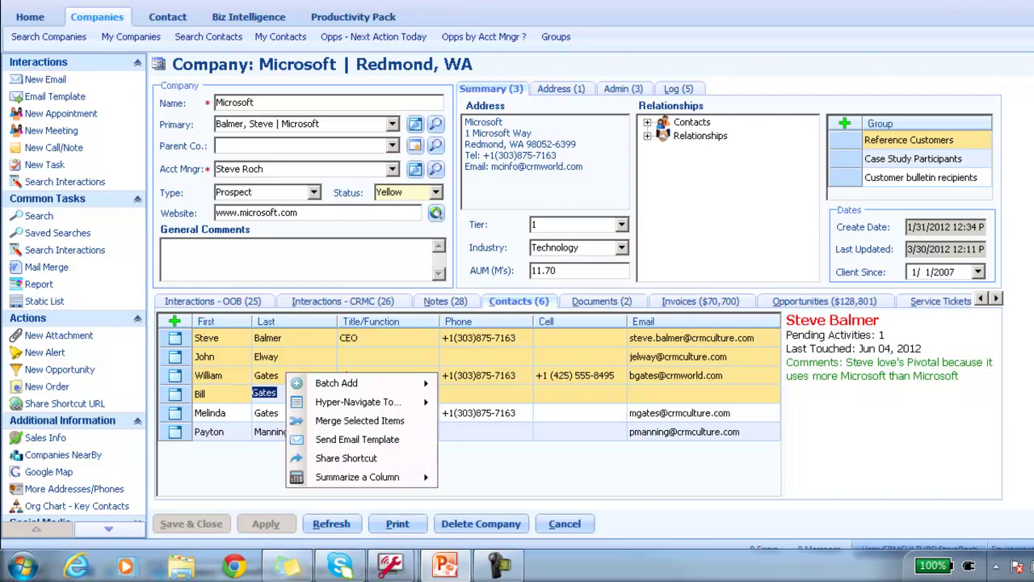
key(alt+Tab)
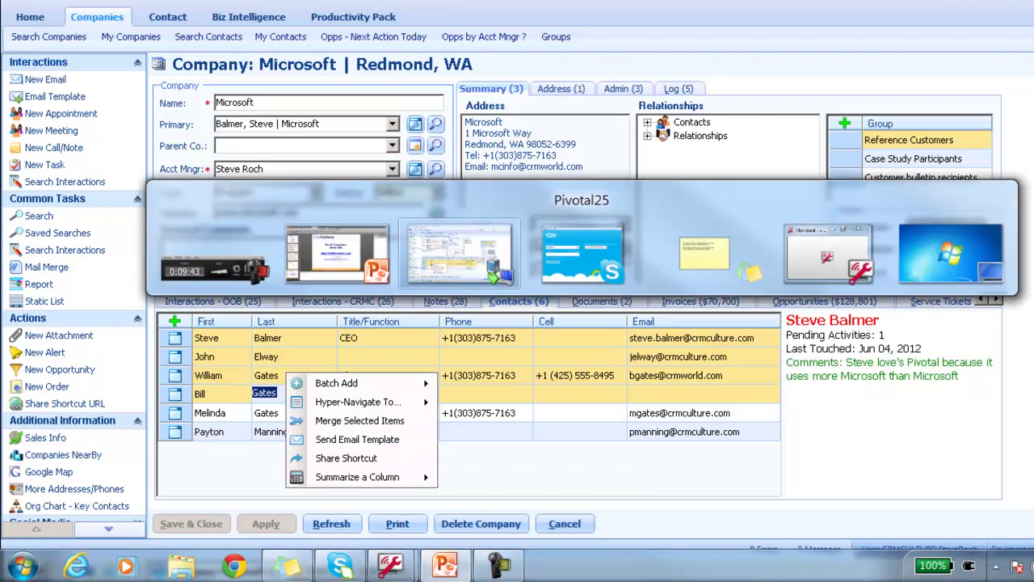
key(alt+Tab)
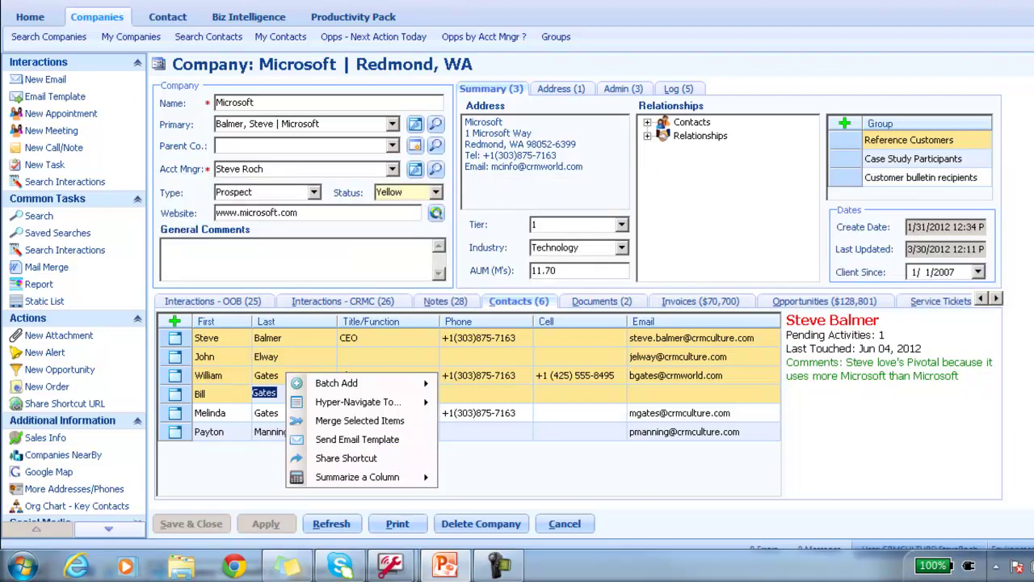